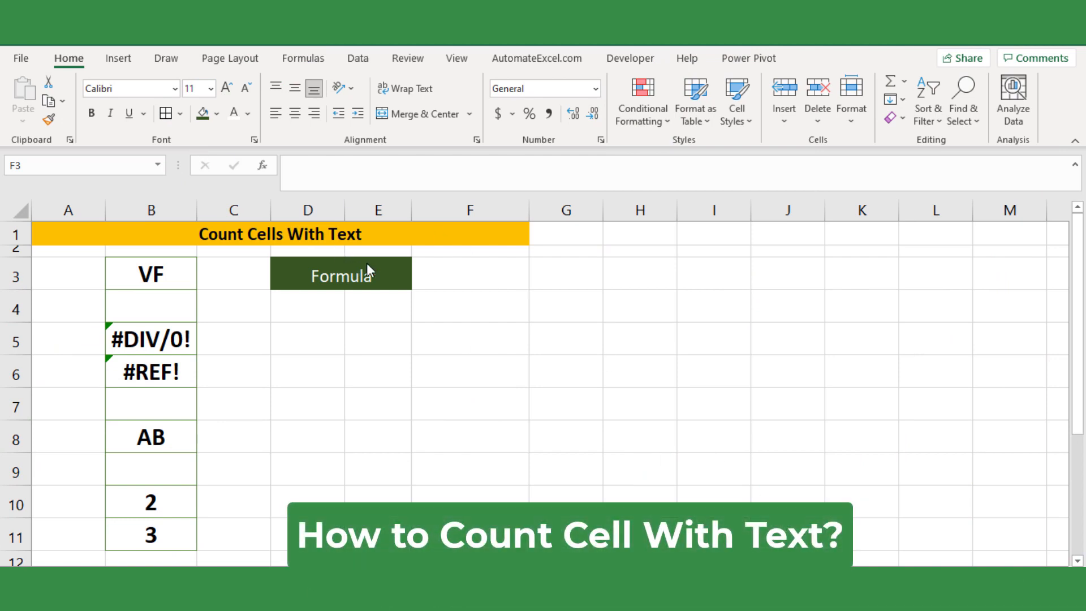
Step: Search the function library for "istext" and insert the ISTEXT function into cell F3
{"action": "left_click", "coordinate": [430, 273]}
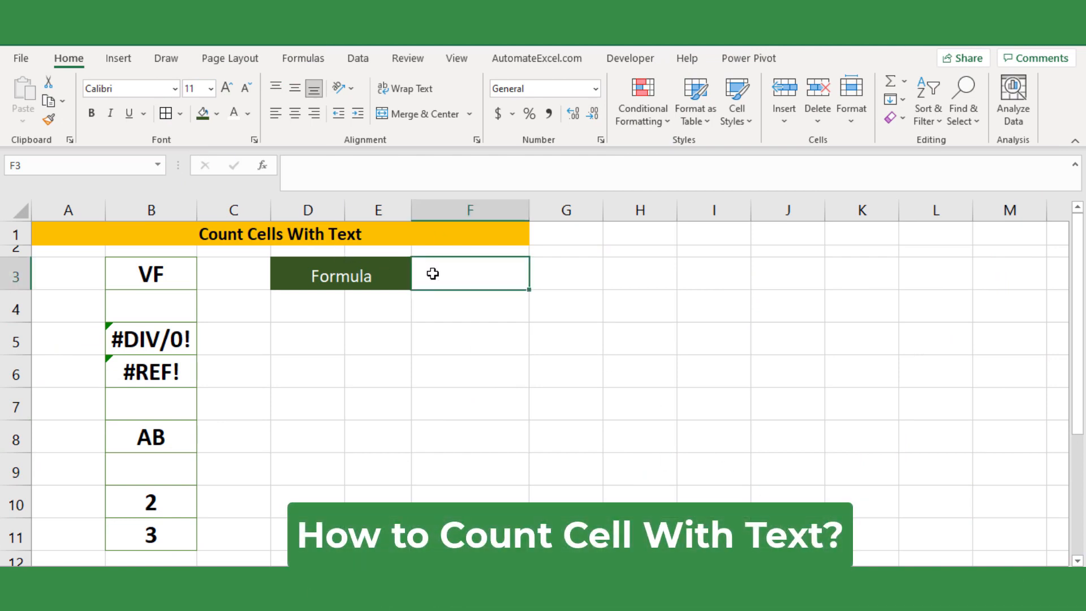
{"action": "left_click", "coordinate": [262, 166]}
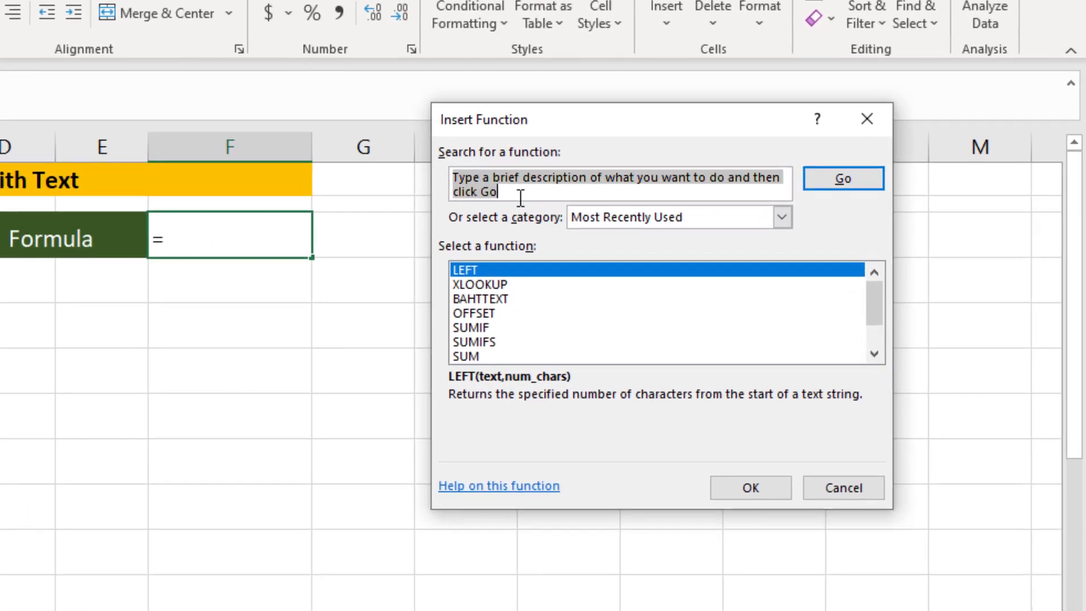
{"action": "type", "text": "i"}
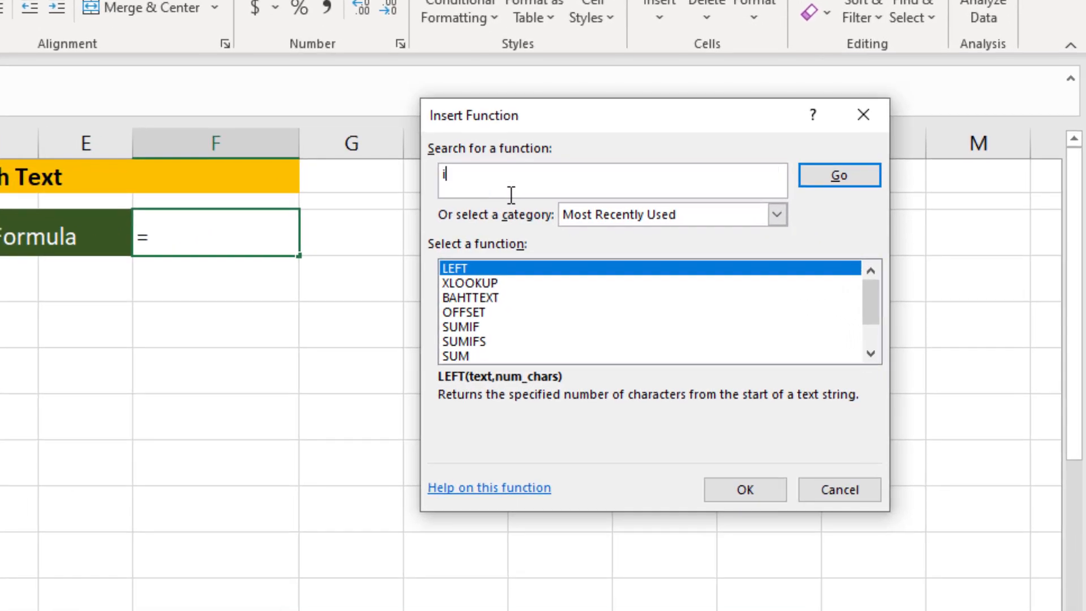
{"action": "type", "text": "ste"}
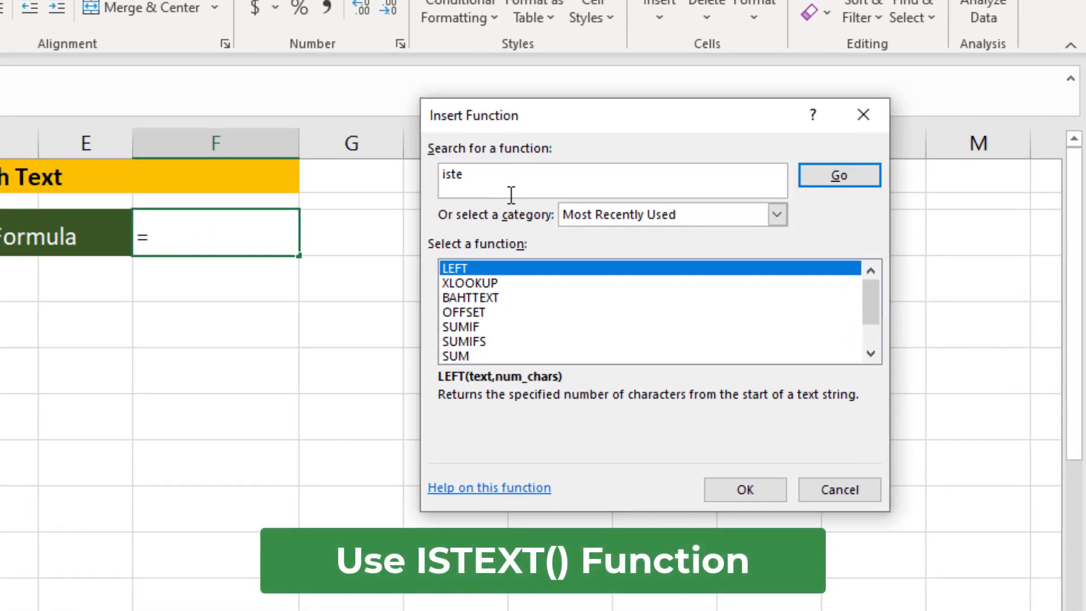
{"action": "type", "text": "xt"}
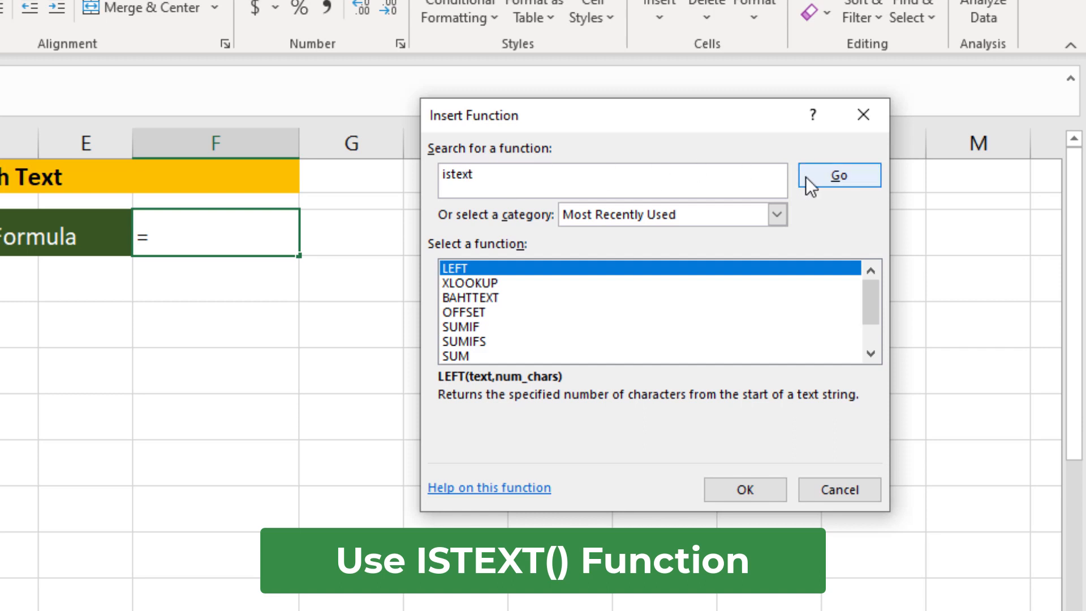
{"action": "left_click", "coordinate": [809, 174]}
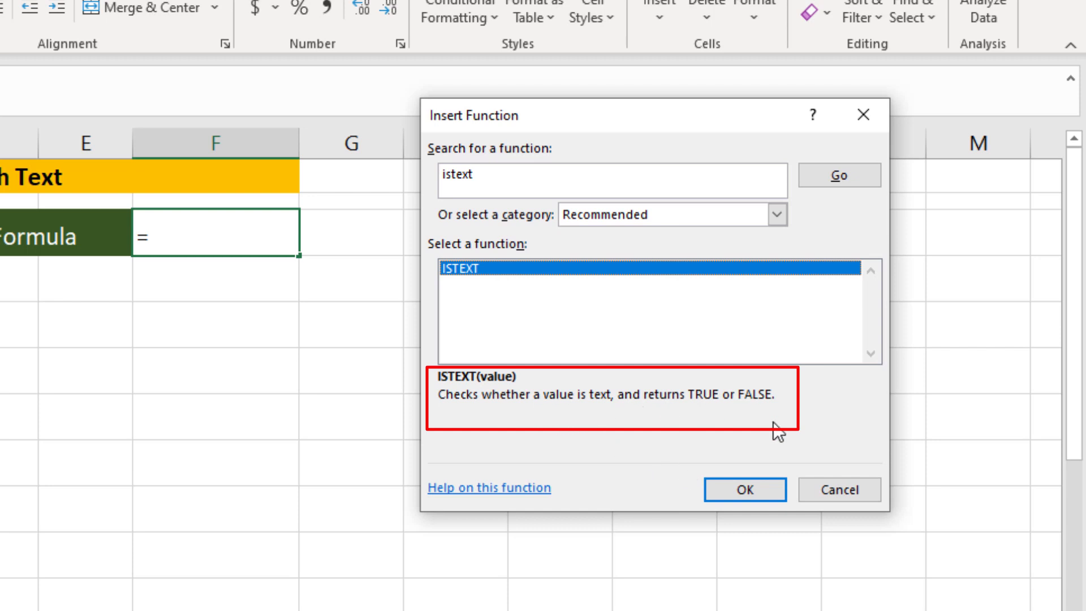
{"action": "left_click", "coordinate": [758, 487]}
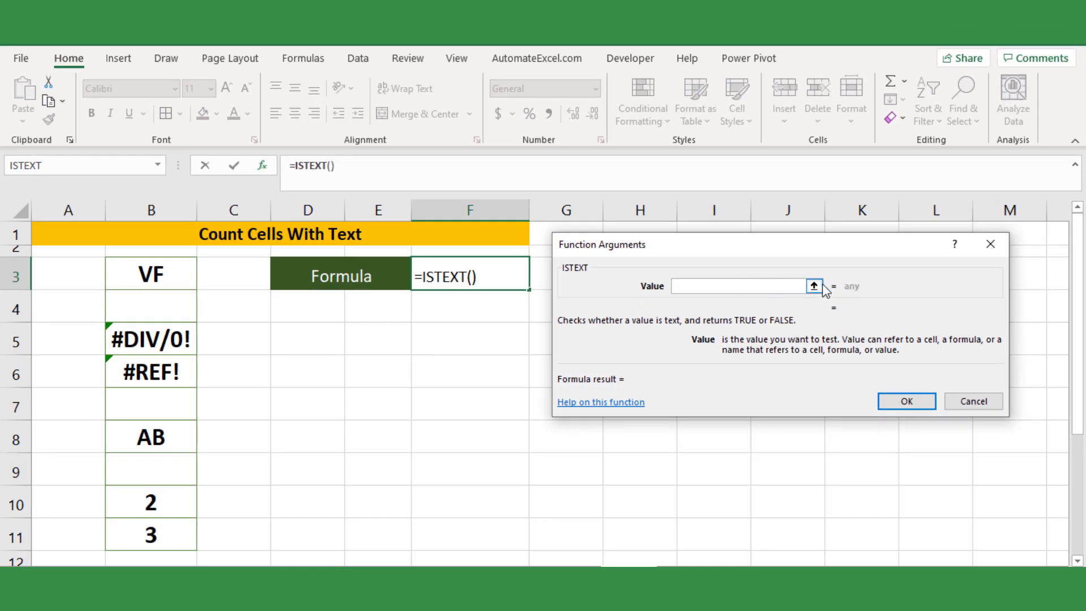
Step: Set the ISTEXT value argument to the range B3:B11 and enter the formula
{"action": "left_click", "coordinate": [814, 285]}
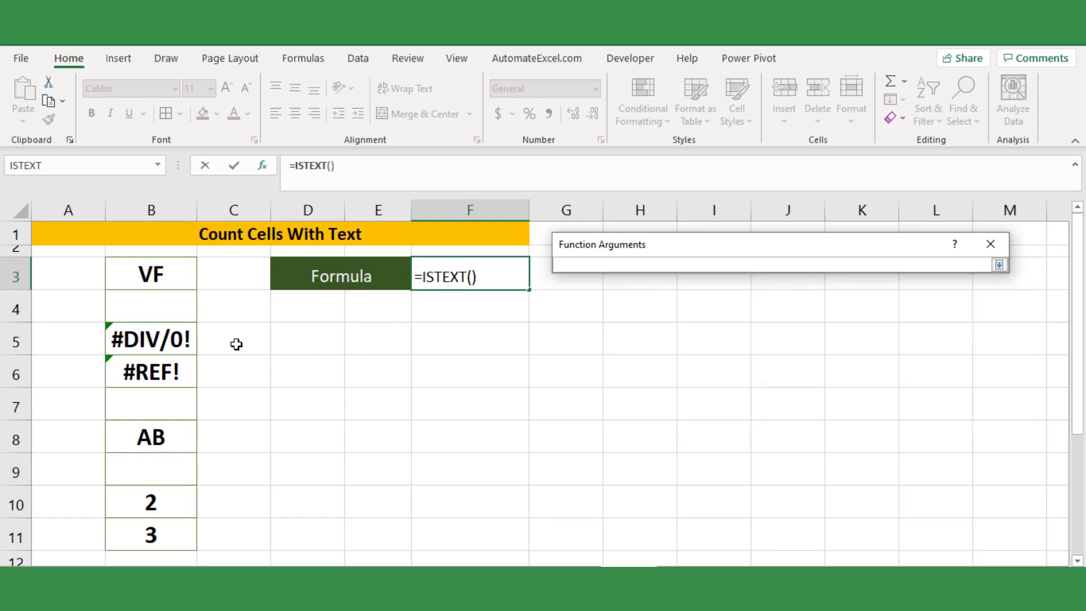
{"action": "left_click_drag", "start_coordinate": [181, 274], "coordinate": [172, 541]}
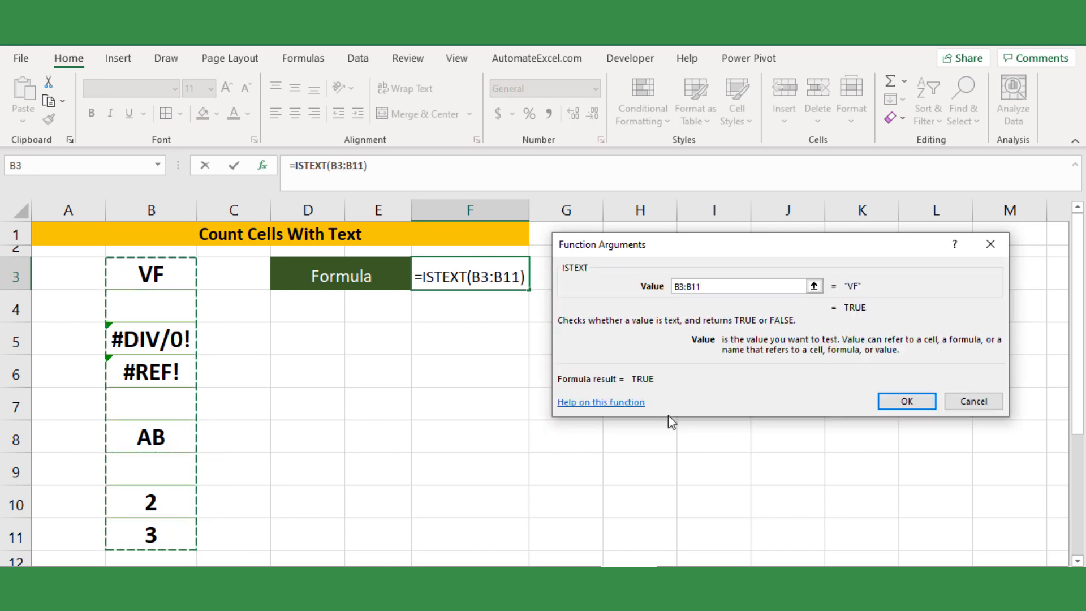
{"action": "left_click", "coordinate": [906, 400]}
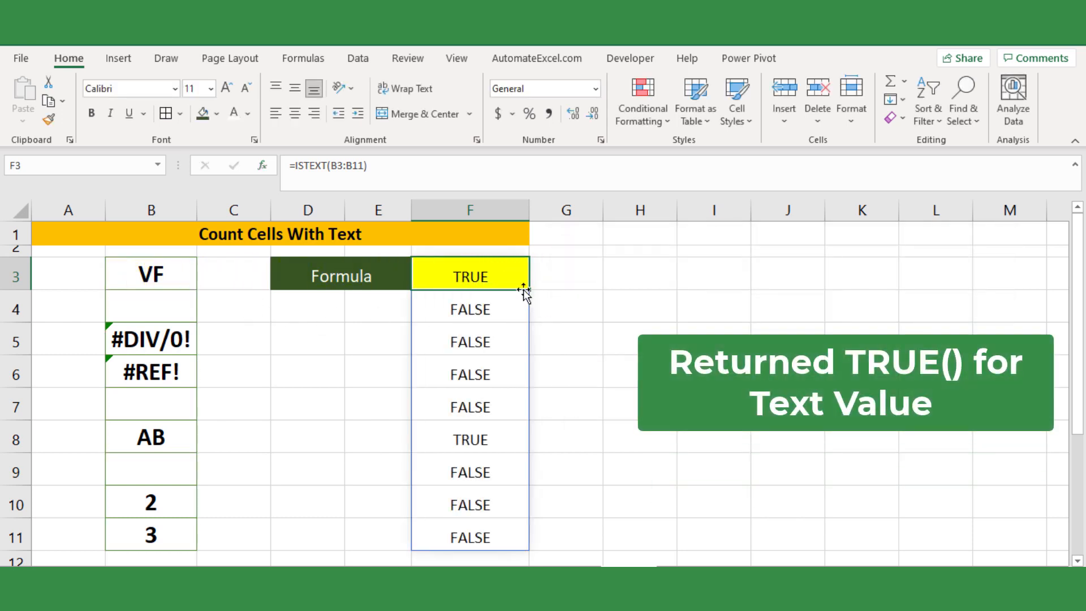
{"action": "left_click", "coordinate": [550, 305]}
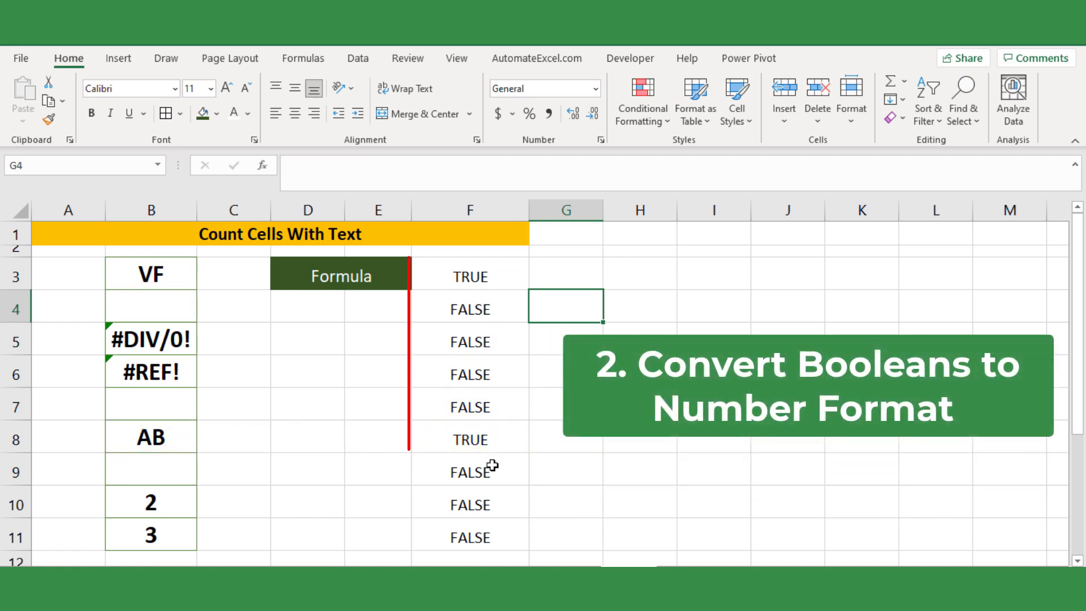
Step: Multiply the formula in F3 by 1 so that it reads =ISTEXT(B3:B11)*1
{"action": "left_click", "coordinate": [489, 272]}
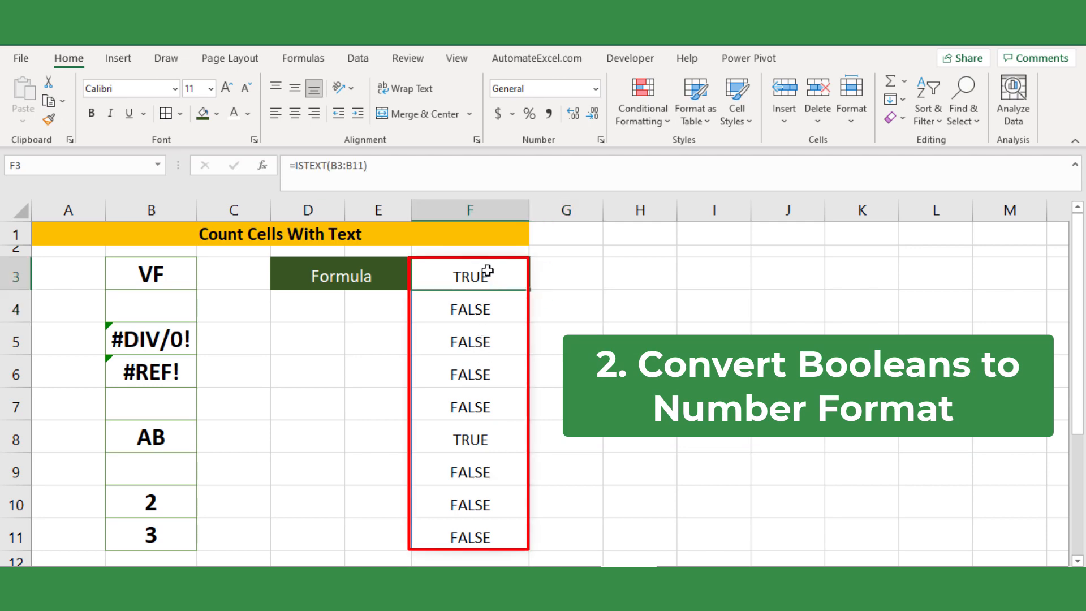
{"action": "left_click", "coordinate": [434, 166]}
{"action": "type", "text": "*1"}
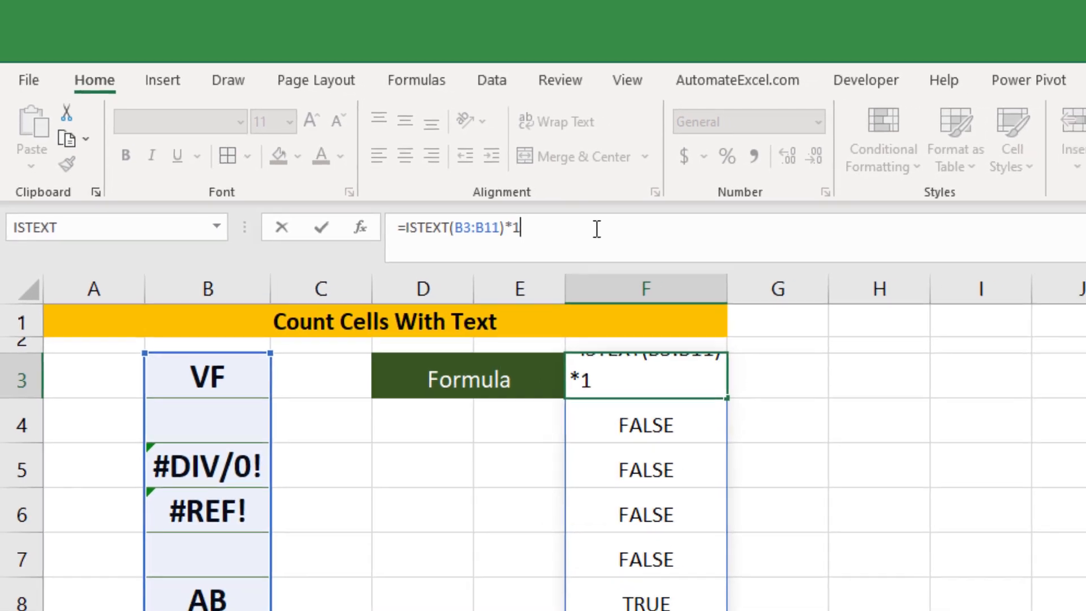
{"action": "key", "text": "Return"}
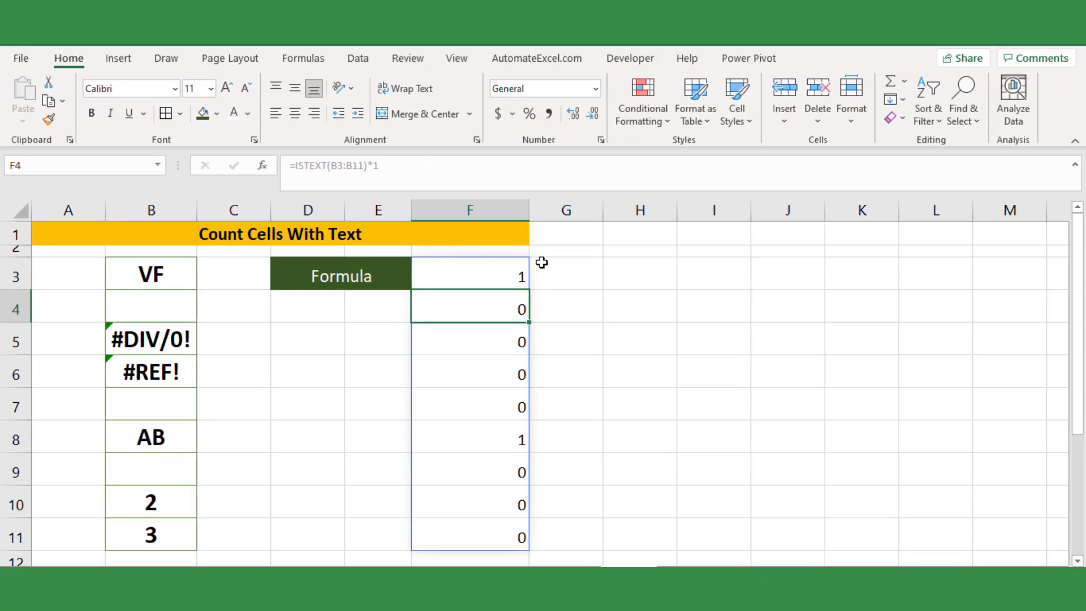
{"action": "left_click", "coordinate": [565, 367]}
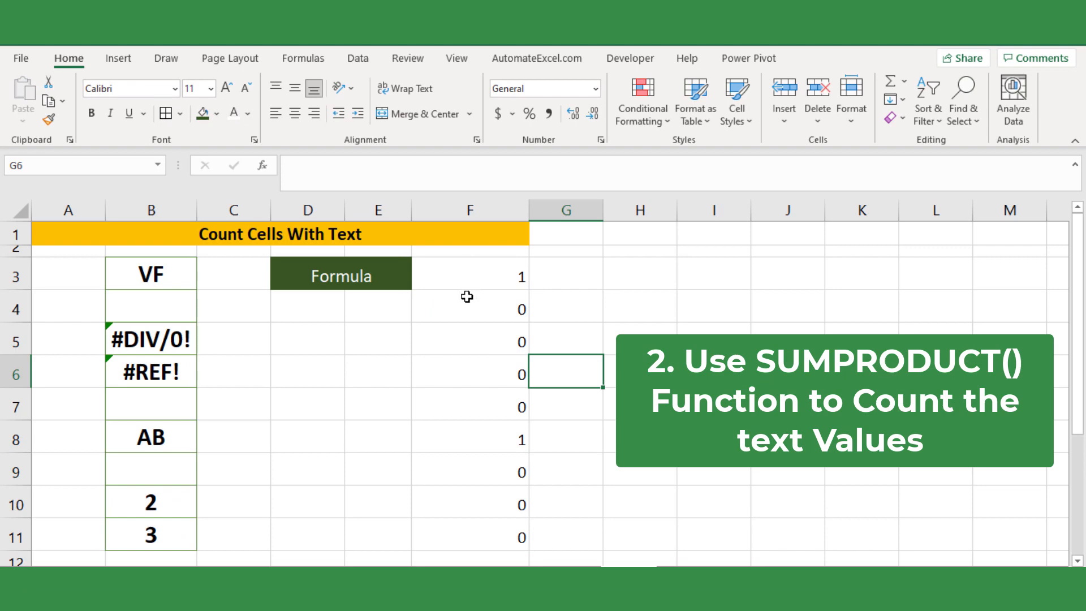
Step: Wrap the formula in F3 in SUMPRODUCT so that it reads =SUMPRODUCT(ISTEXT(B3:B11)*1)
{"action": "left_click", "coordinate": [472, 275]}
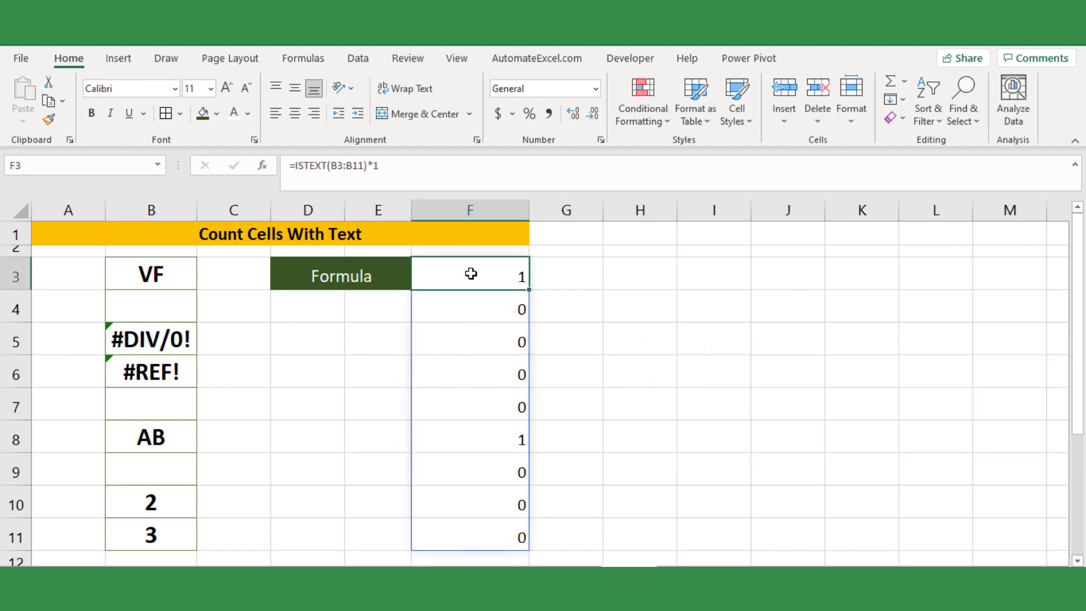
{"action": "left_click", "coordinate": [297, 170]}
{"action": "type", "text": "sum"}
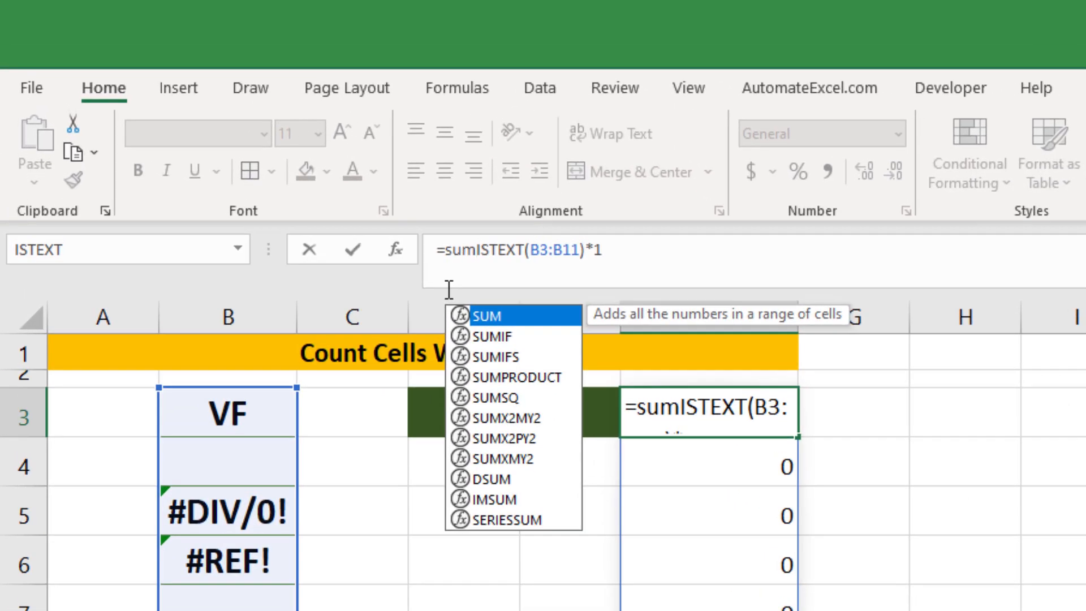
{"action": "type", "text": "p"}
{"action": "key", "text": "Tab"}
{"action": "left_click", "coordinate": [697, 250]}
{"action": "type", "text": ")"}
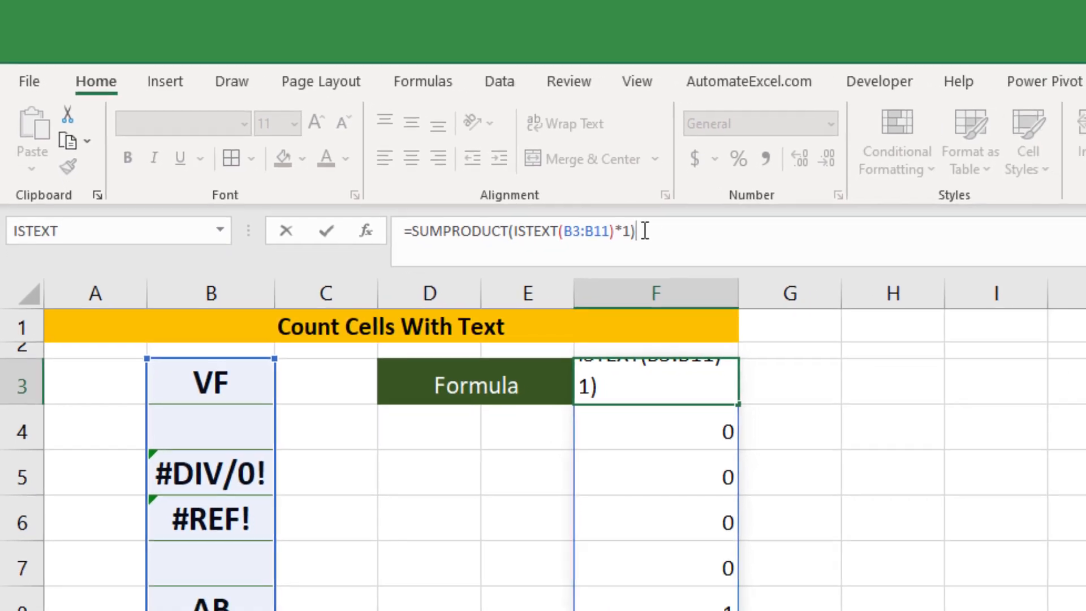
{"action": "key", "text": "Return"}
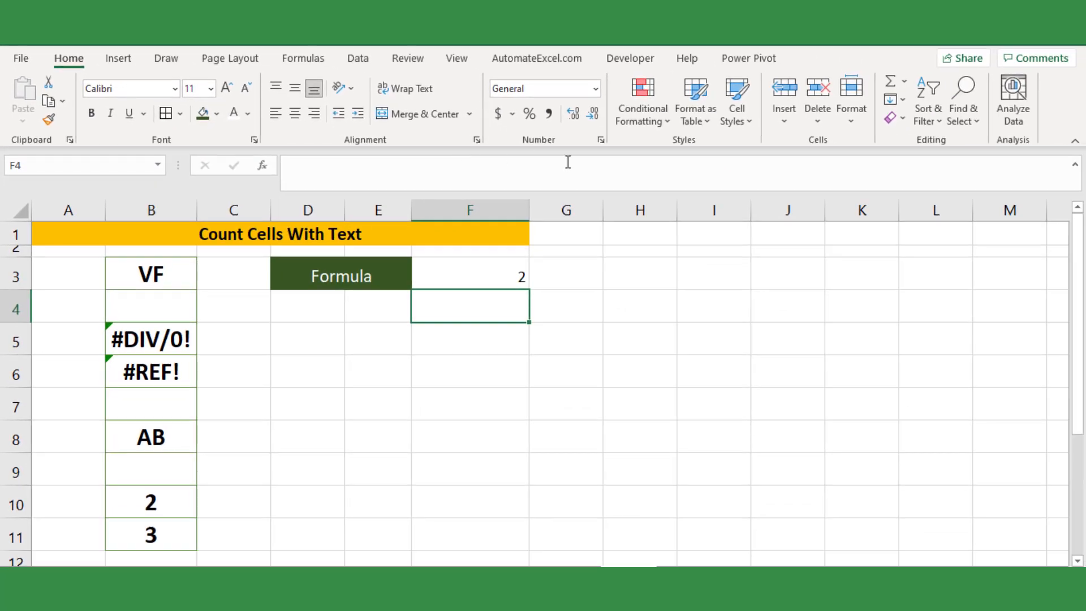
{"action": "left_click", "coordinate": [466, 261]}
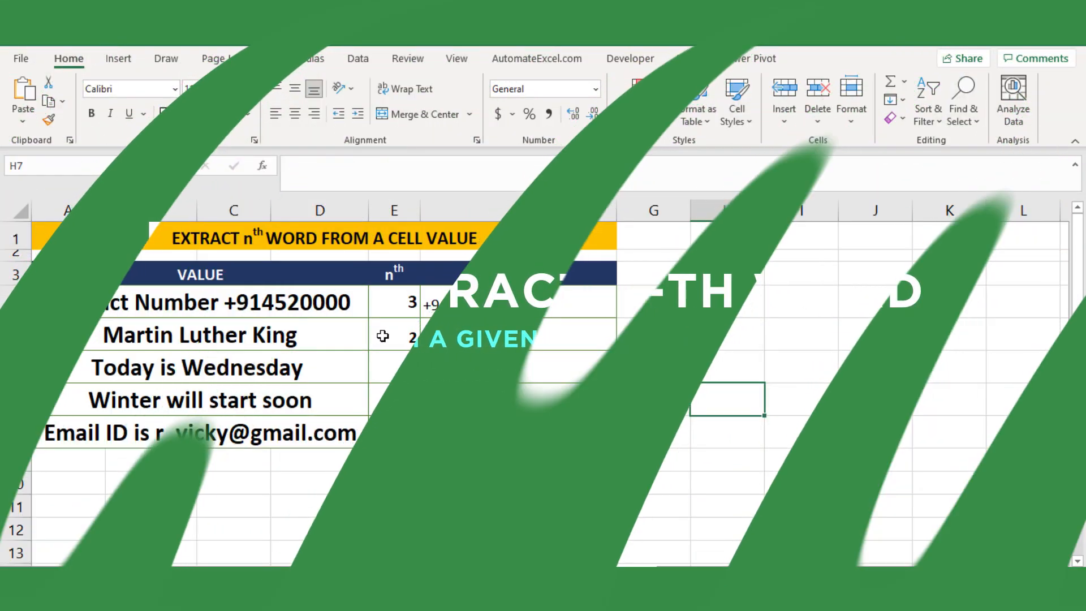
Step: Try other word positions in the nth column, setting E5 to 3 and E6 to 1
{"action": "type", "text": "3"}
{"action": "key", "text": "Return"}
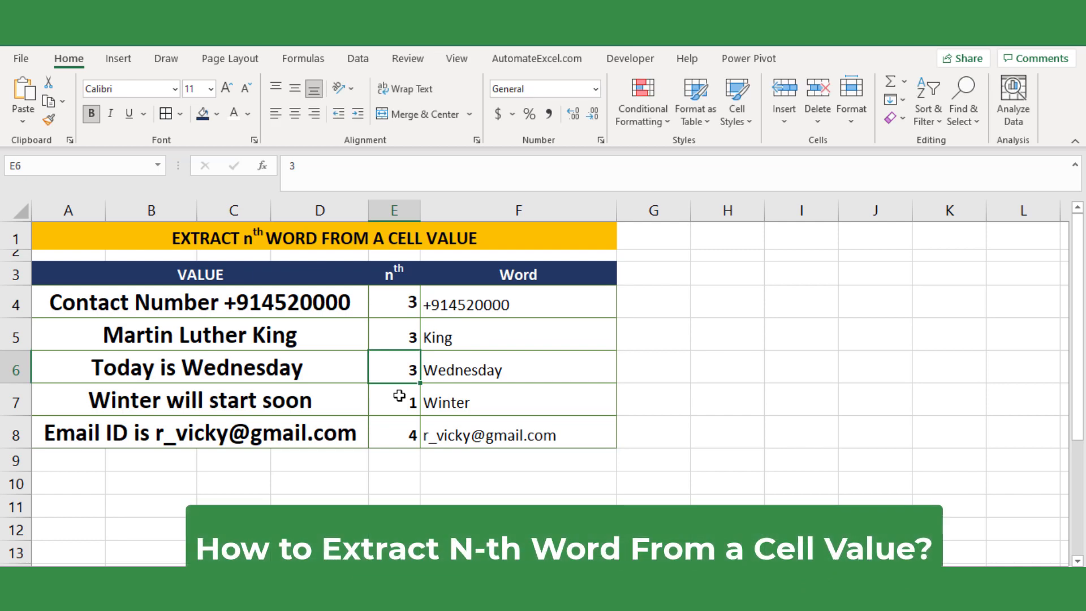
{"action": "type", "text": "1"}
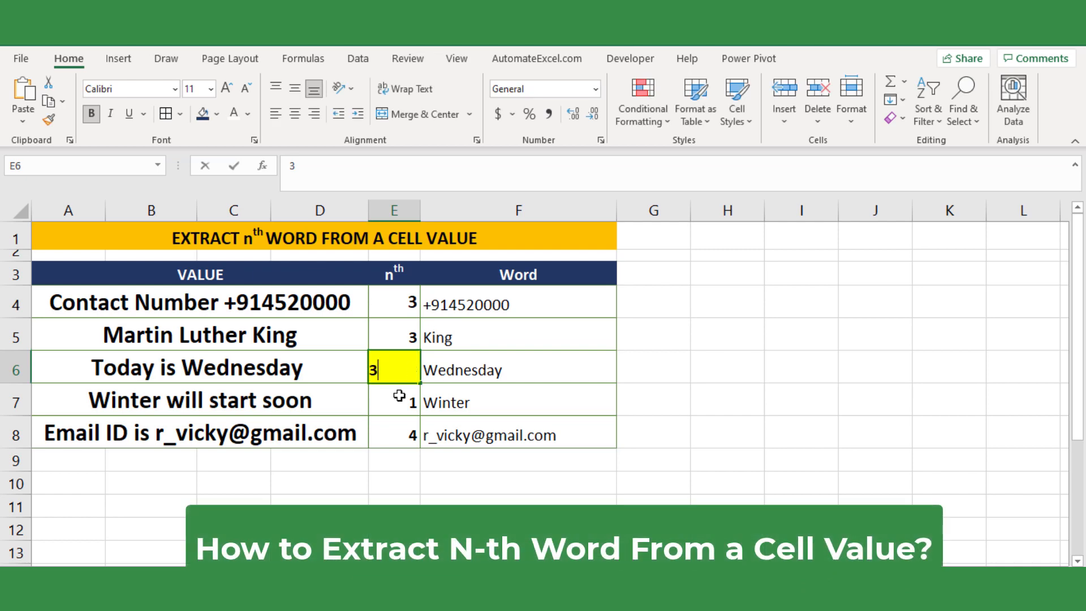
{"action": "key", "text": "Return"}
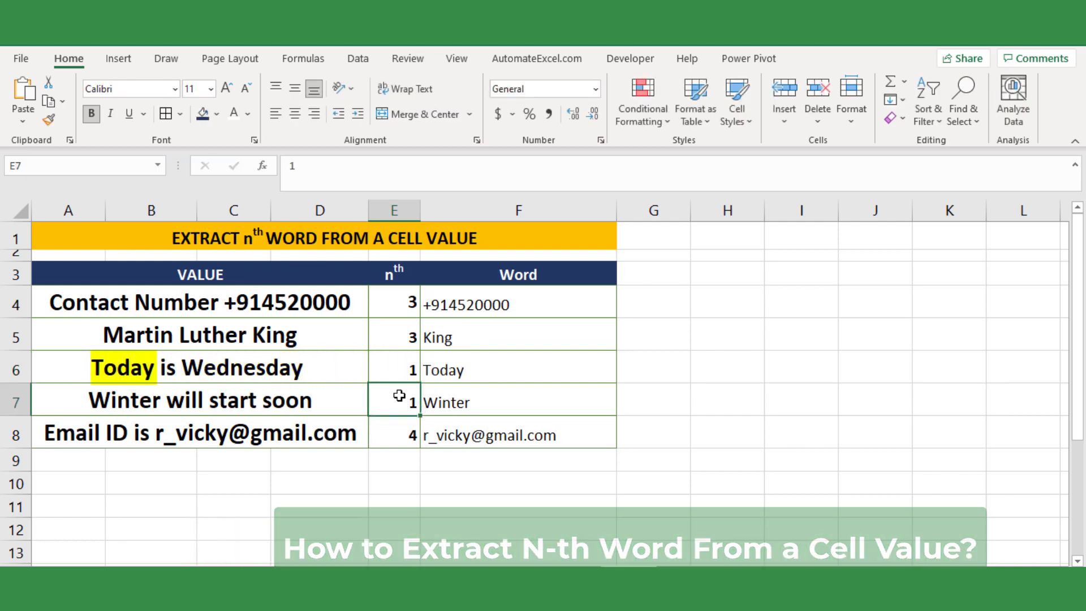
{"action": "key", "text": "Return"}
Step: Try word position 2 in cell E4 and set it back to 3
{"action": "left_click", "coordinate": [395, 302]}
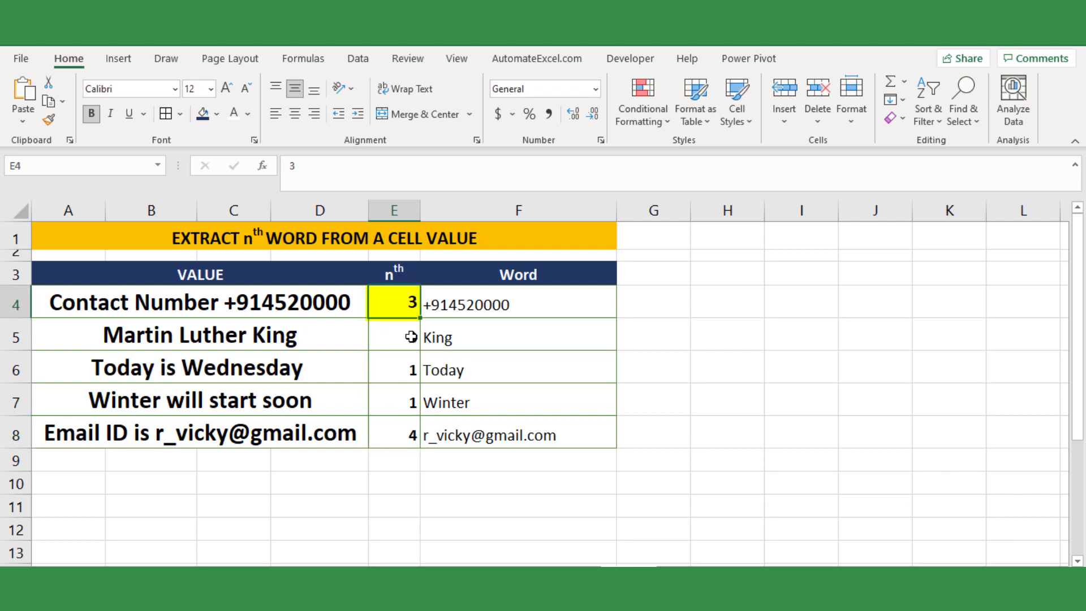
{"action": "type", "text": "2"}
{"action": "key", "text": "Return"}
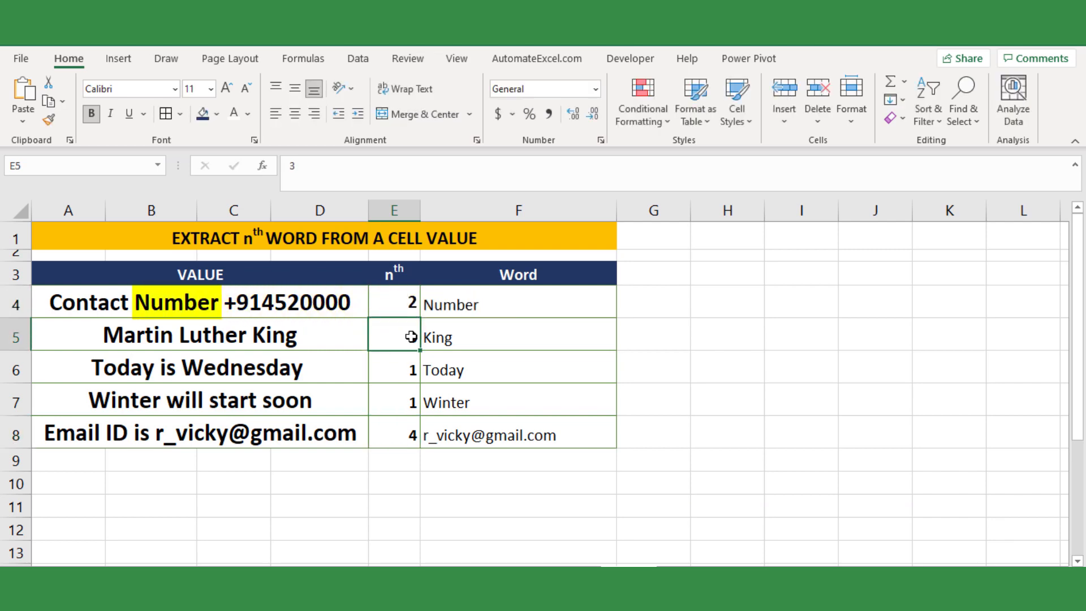
{"action": "left_click", "coordinate": [409, 302]}
{"action": "type", "text": "3"}
{"action": "key", "text": "Return"}
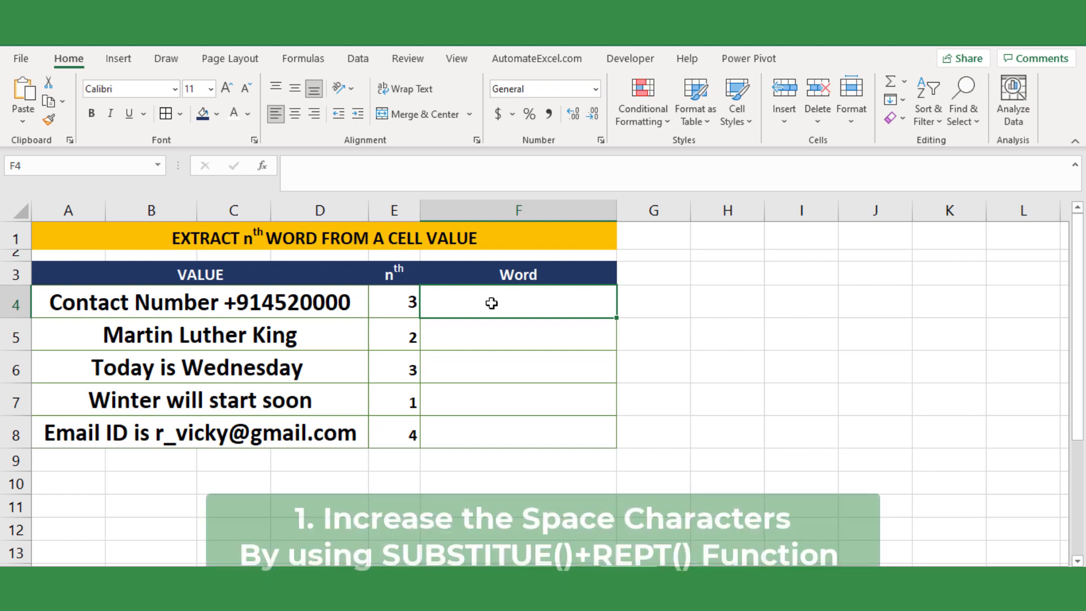
Step: Start a SUBSTITUTE formula in F4 that takes A4 as its text and a single space " " as the old text
{"action": "type", "text": "="}
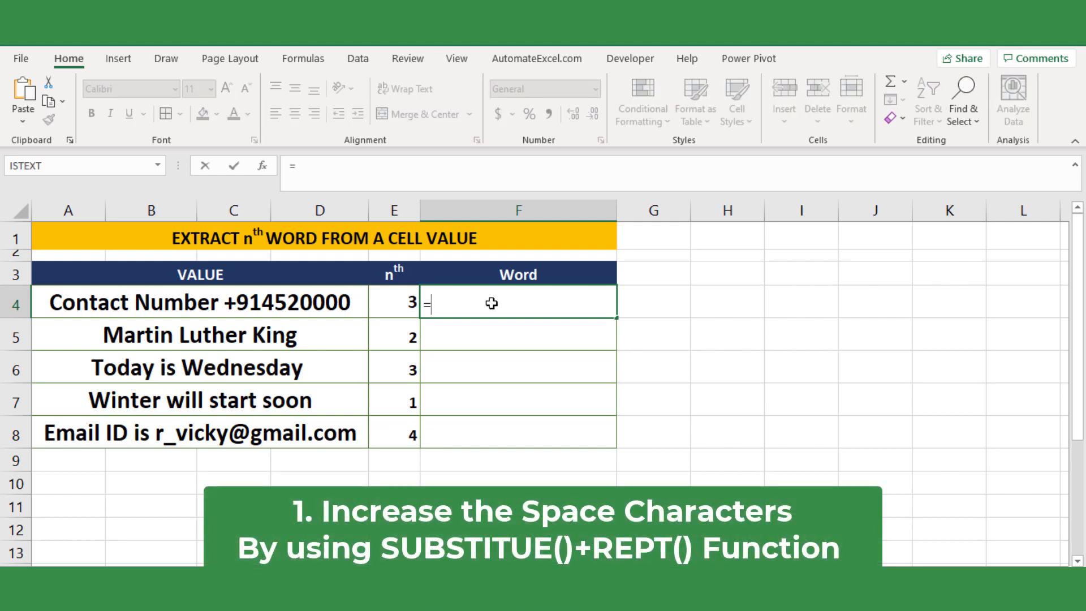
{"action": "type", "text": "sum"}
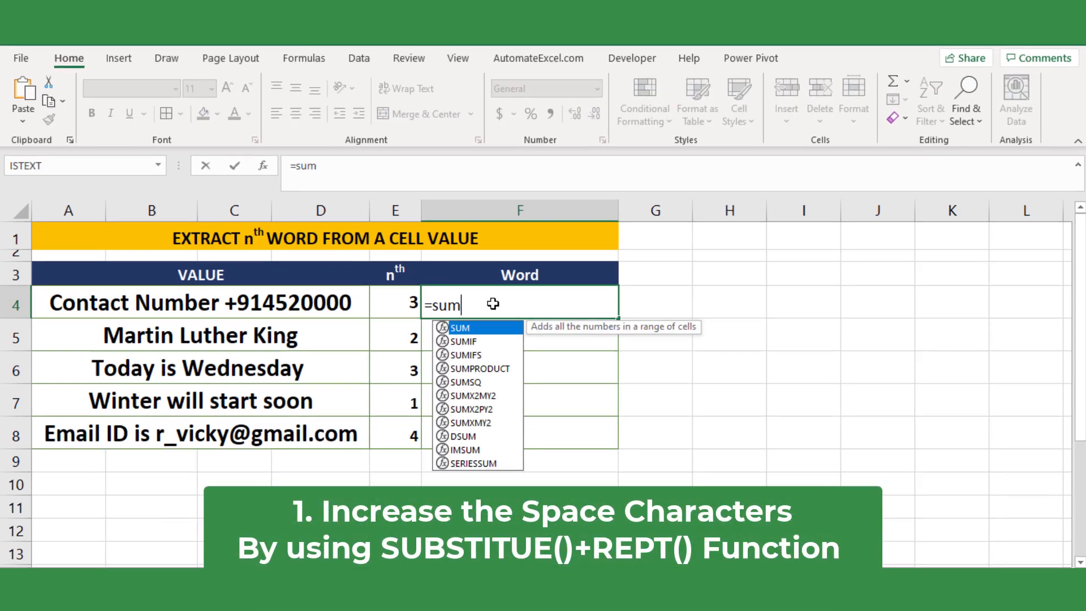
{"action": "key", "text": "BackSpace"}
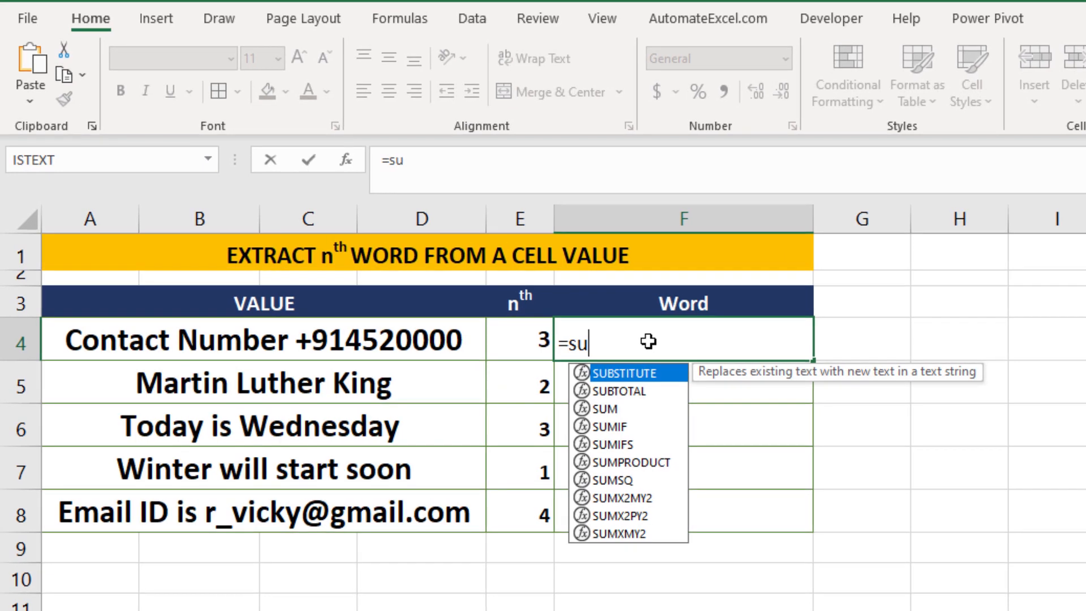
{"action": "type", "text": "b"}
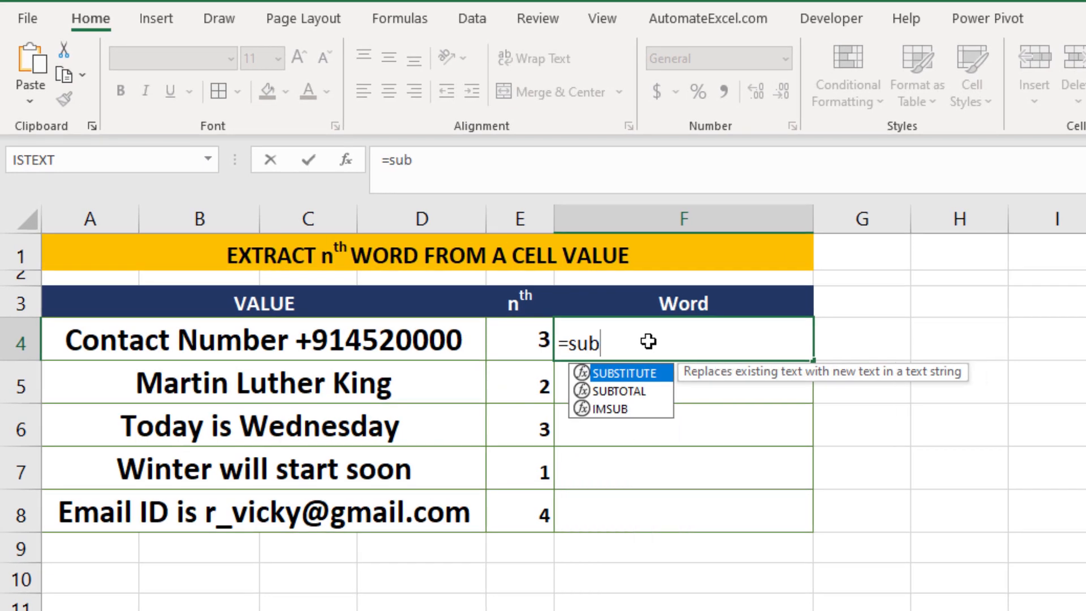
{"action": "key", "text": "Tab"}
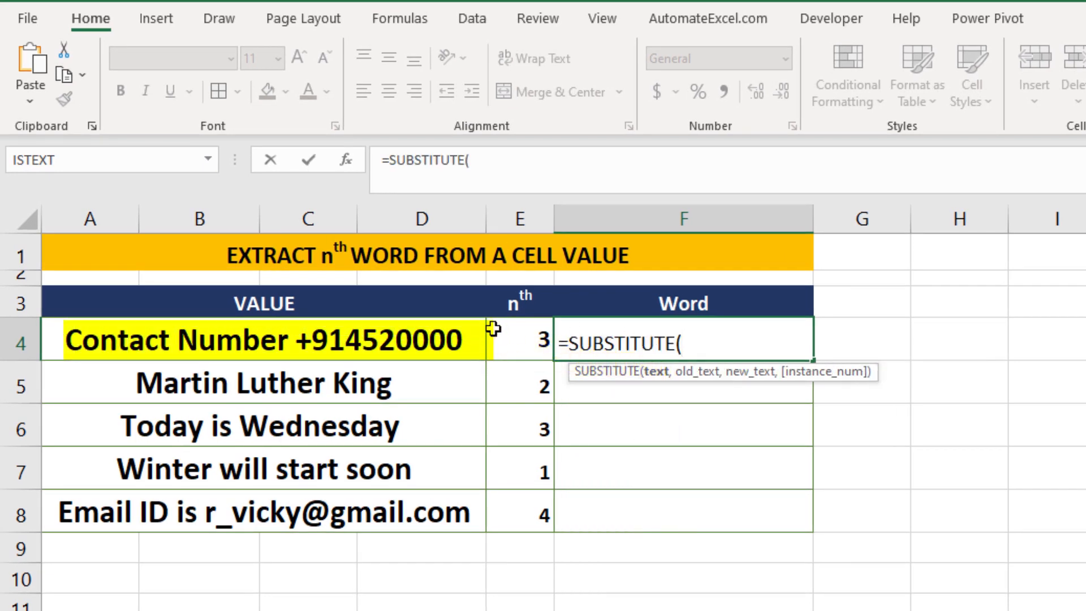
{"action": "left_click", "coordinate": [432, 340]}
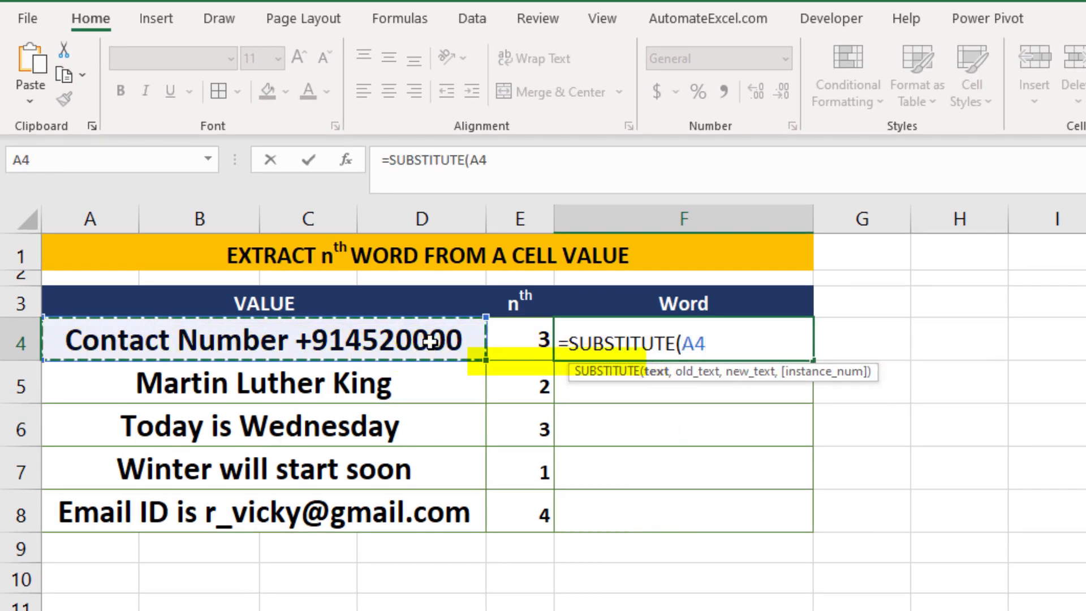
{"action": "type", "text": ",\""}
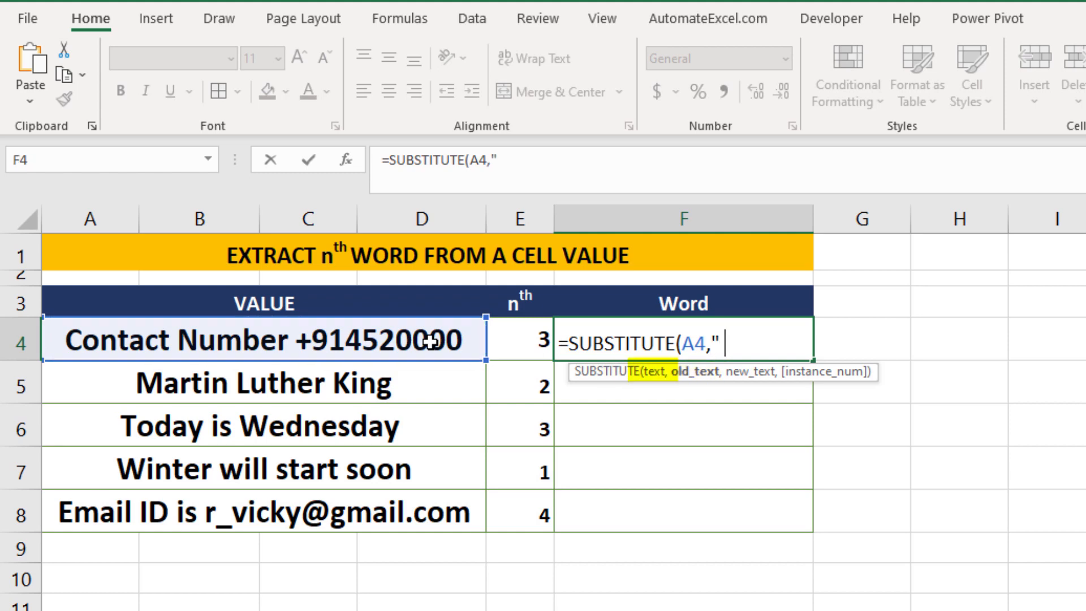
{"action": "type", "text": " \""}
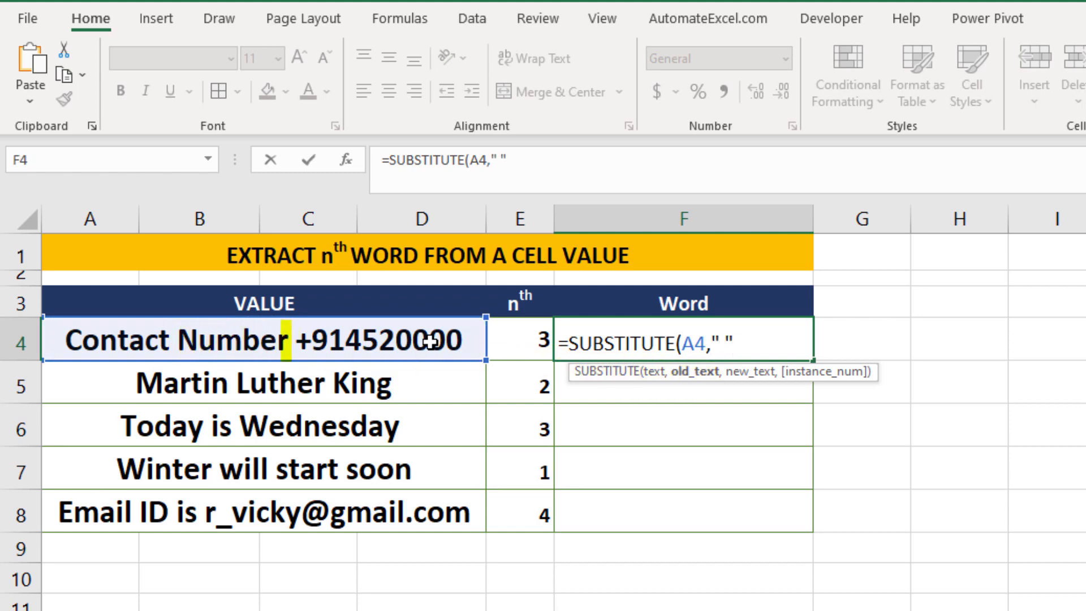
Step: Use REPT(" ",50) as the replacement text, completing F4 as =SUBSTITUTE(A4," ",REPT(" ",50))
{"action": "type", "text": ",rept"}
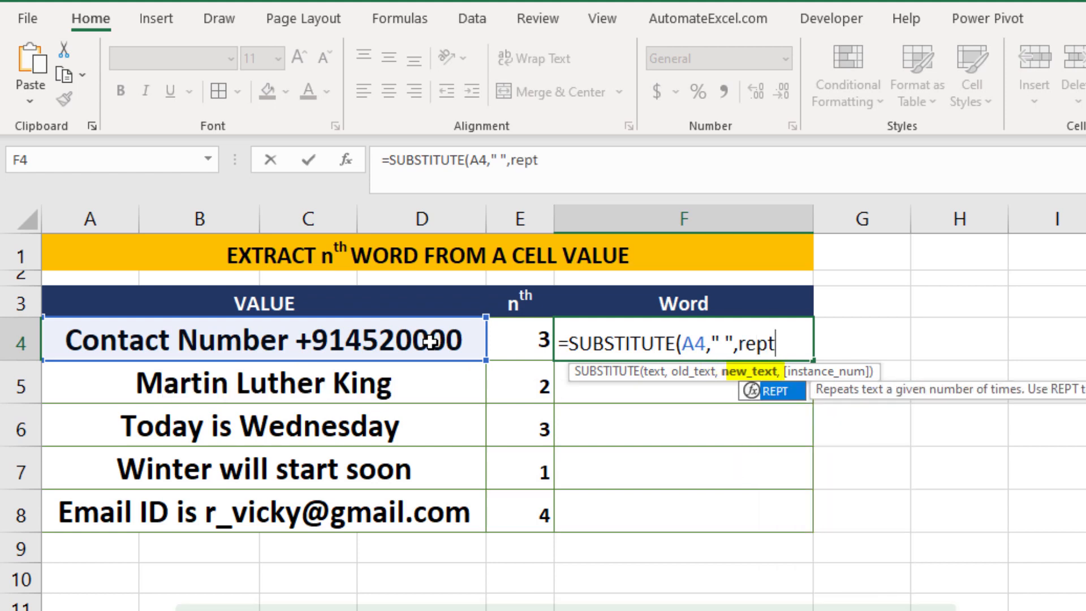
{"action": "key", "text": "Tab"}
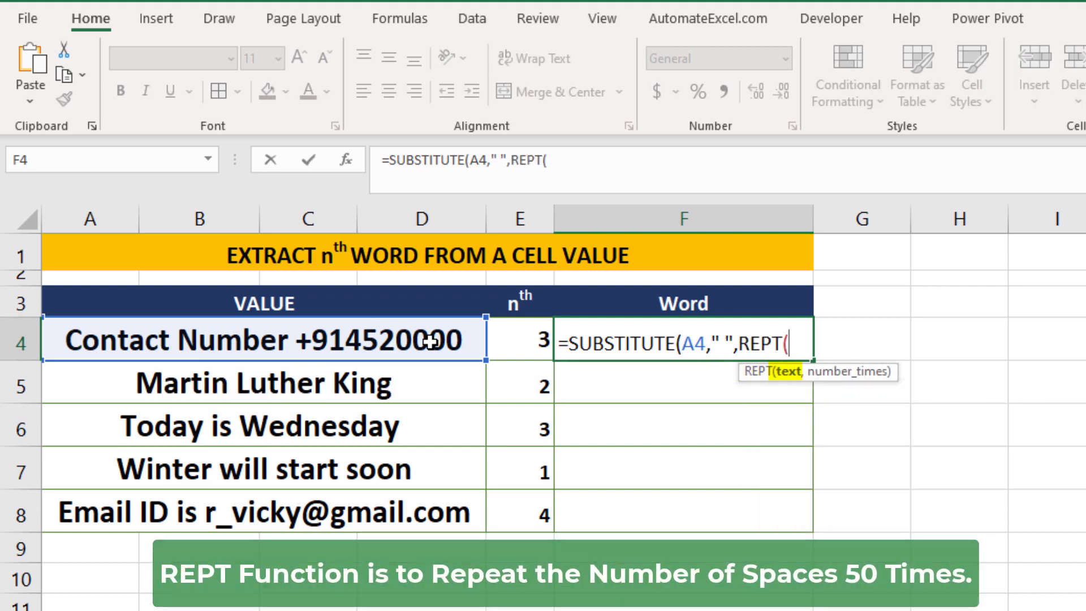
{"action": "type", "text": "\" \","}
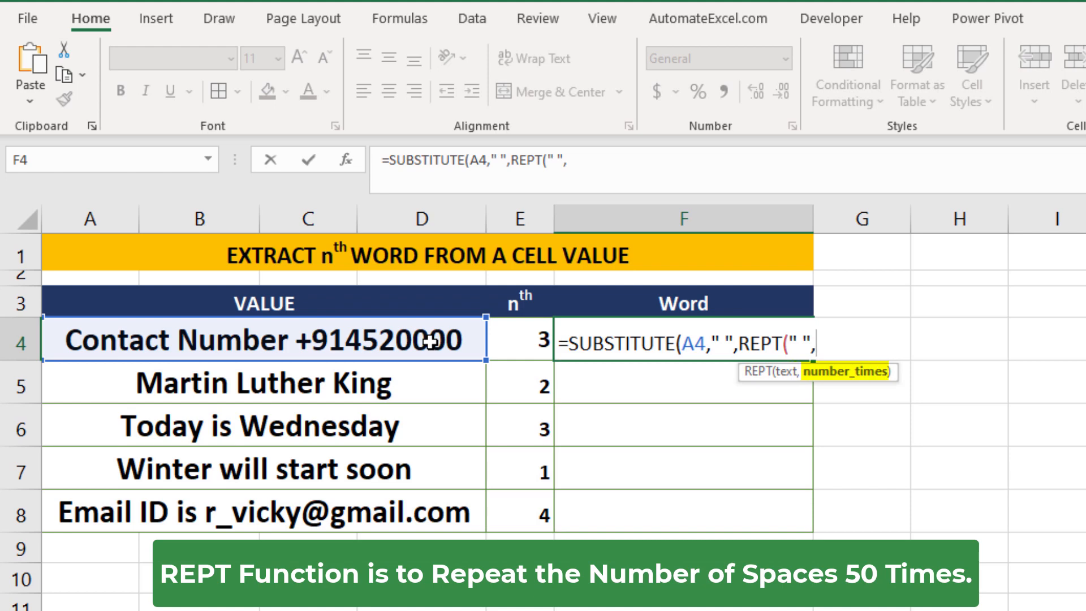
{"action": "type", "text": "50"}
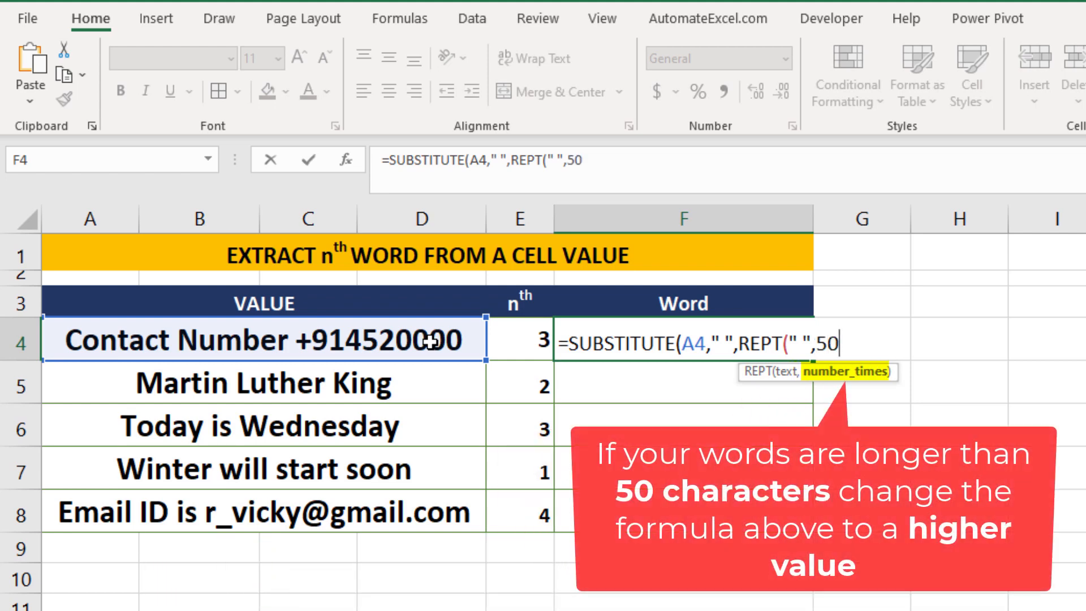
{"action": "type", "text": ")"}
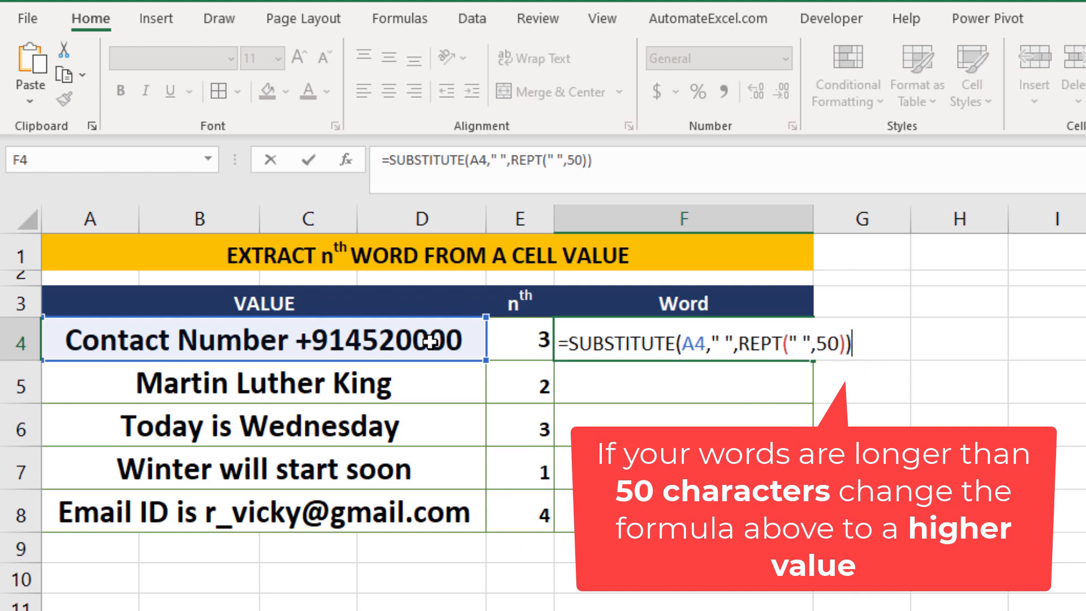
{"action": "key", "text": "Return"}
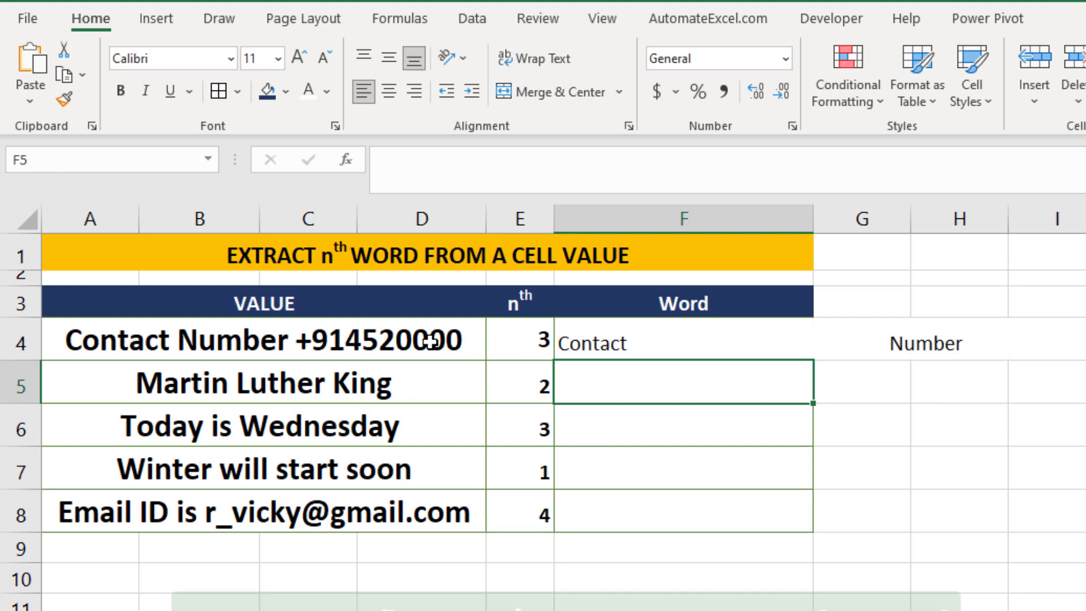
Step: Insert the MID function in front of SUBSTITUTE in the F4 formula, making the SUBSTITUTE result its text argument
{"action": "left_click", "coordinate": [699, 342]}
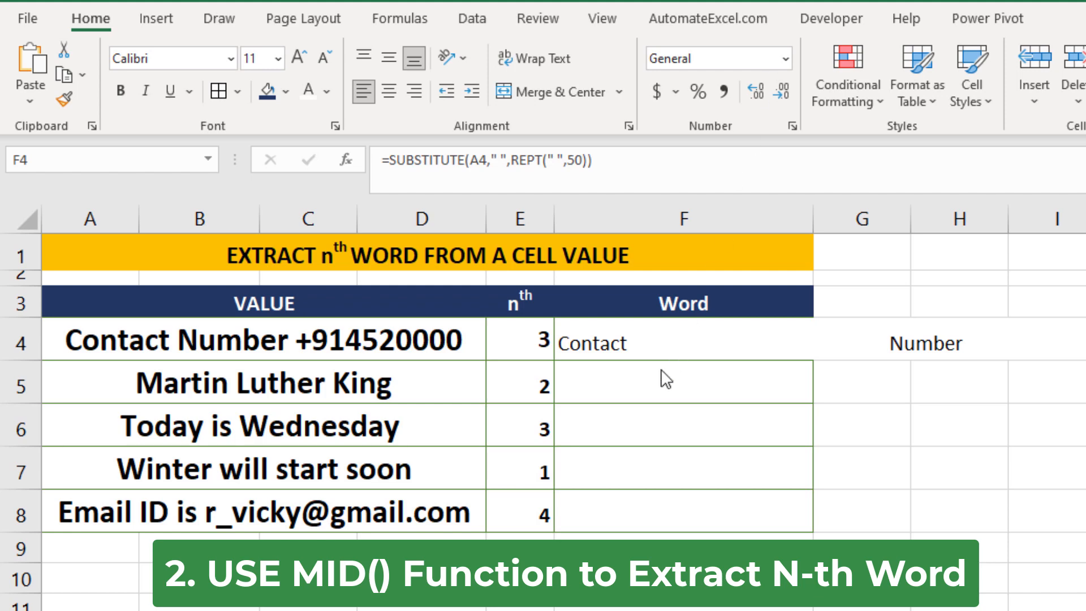
{"action": "left_click", "coordinate": [652, 349]}
{"action": "left_click", "coordinate": [394, 161]}
{"action": "type", "text": "m"}
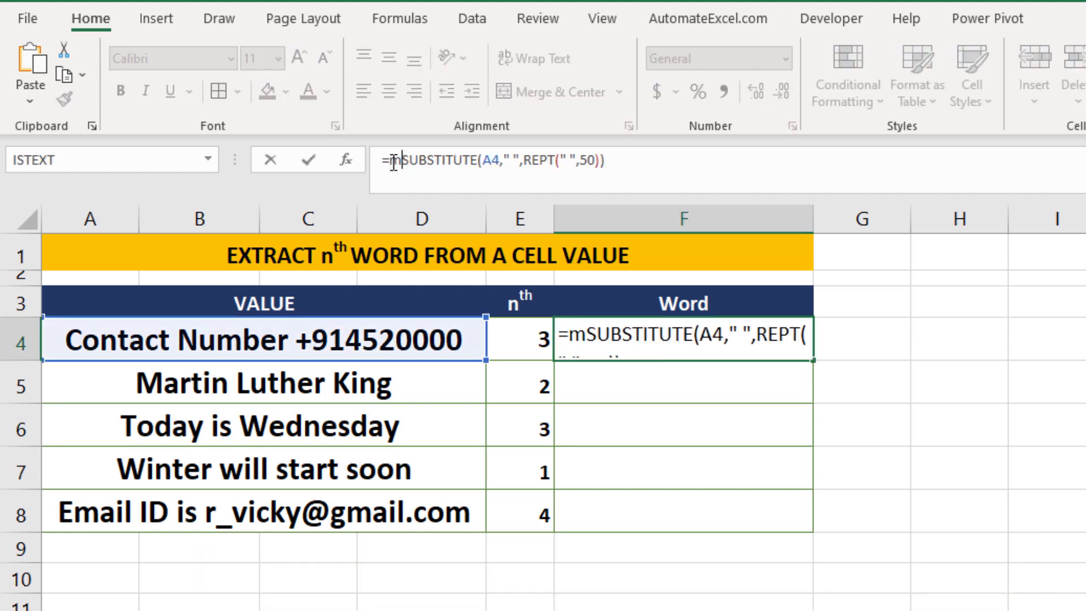
{"action": "type", "text": "id"}
{"action": "key", "text": "Tab"}
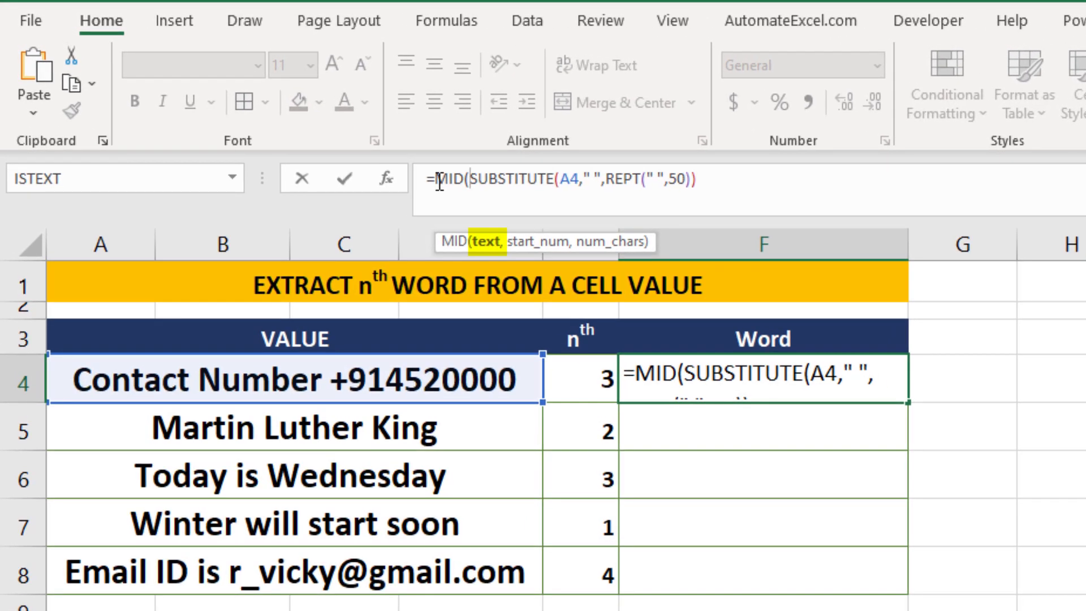
{"action": "left_click", "coordinate": [485, 242]}
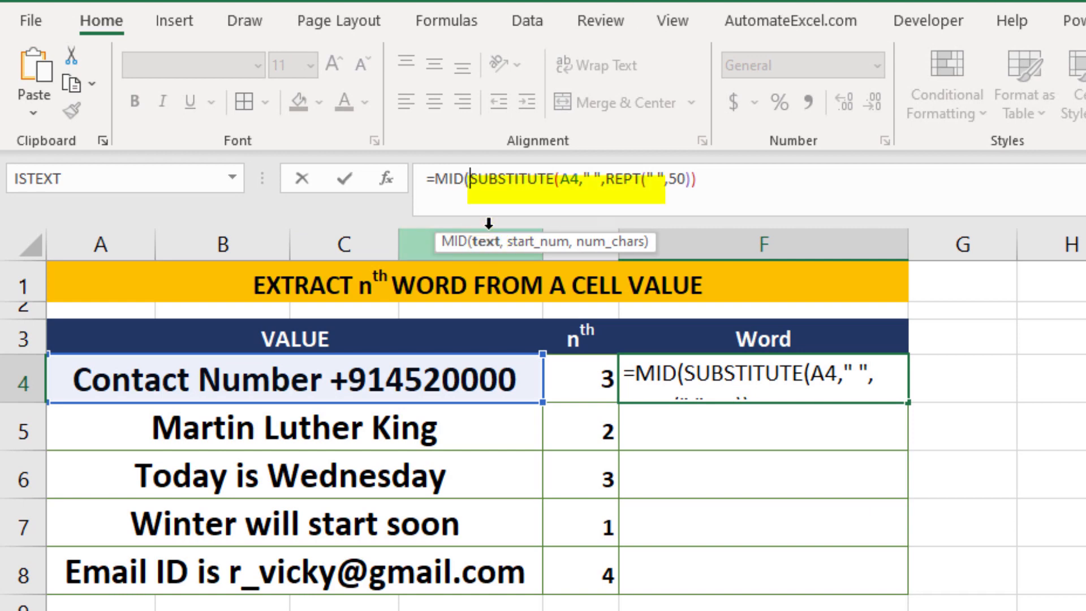
Step: Complete MID in F4 with start number (E4-1)*50 and 50 characters, giving =MID(SUBSTITUTE(A4," ",REPT(" ",50)),(E4-1)*50,50)
{"action": "left_click", "coordinate": [708, 178]}
{"action": "type", "text": ","}
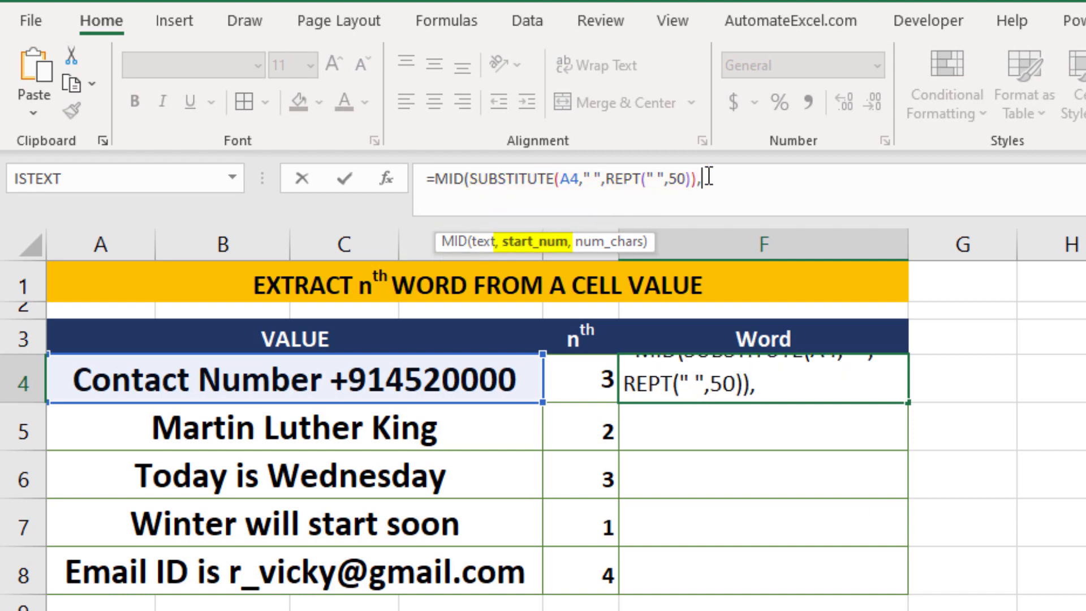
{"action": "type", "text": "("}
{"action": "left_click", "coordinate": [608, 388]}
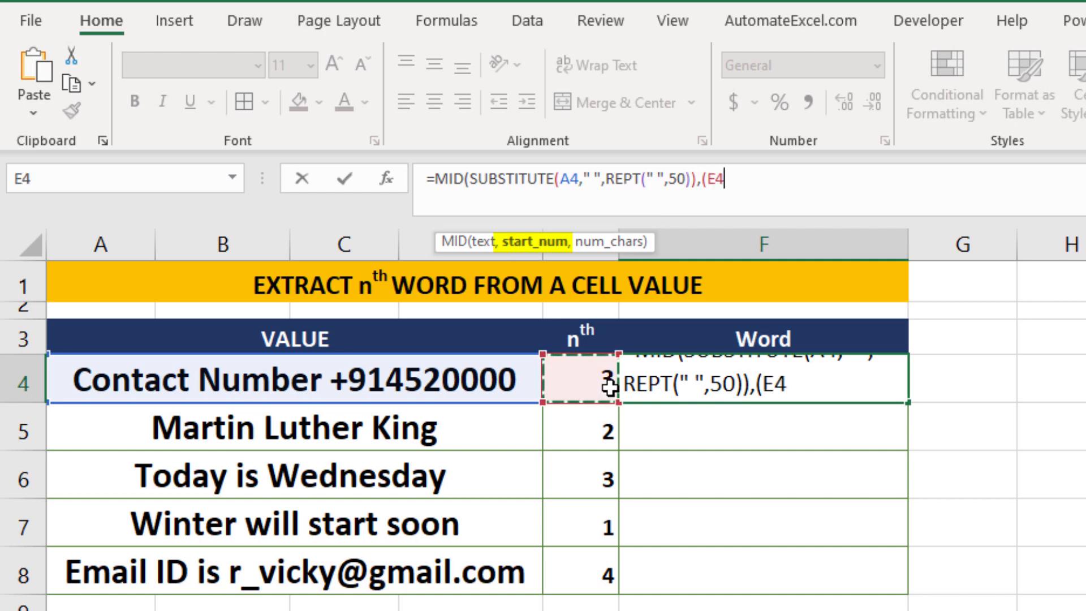
{"action": "type", "text": "-"}
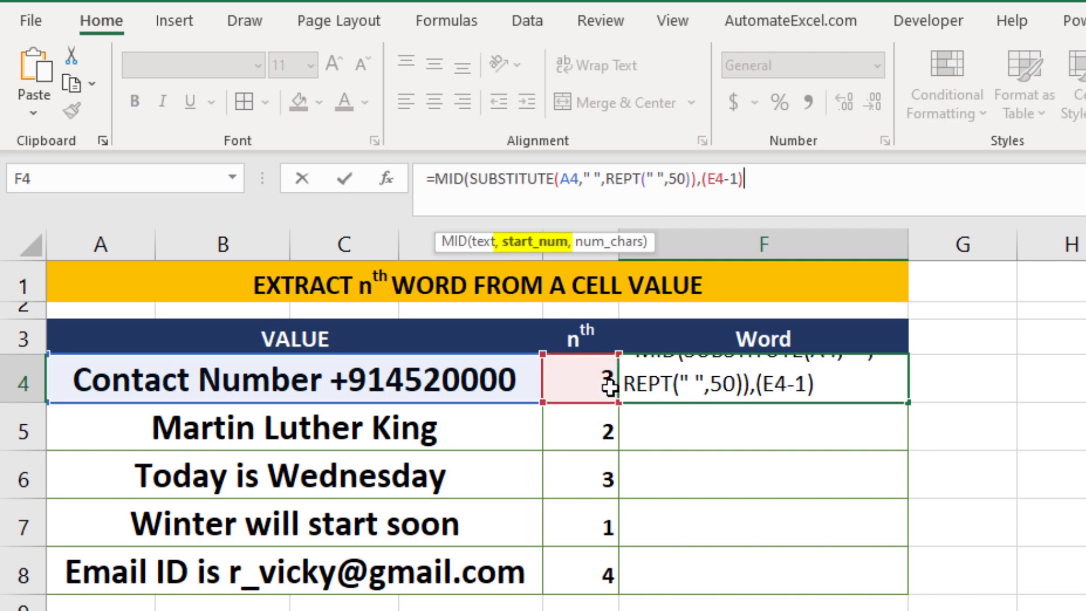
{"action": "type", "text": "1)*50"}
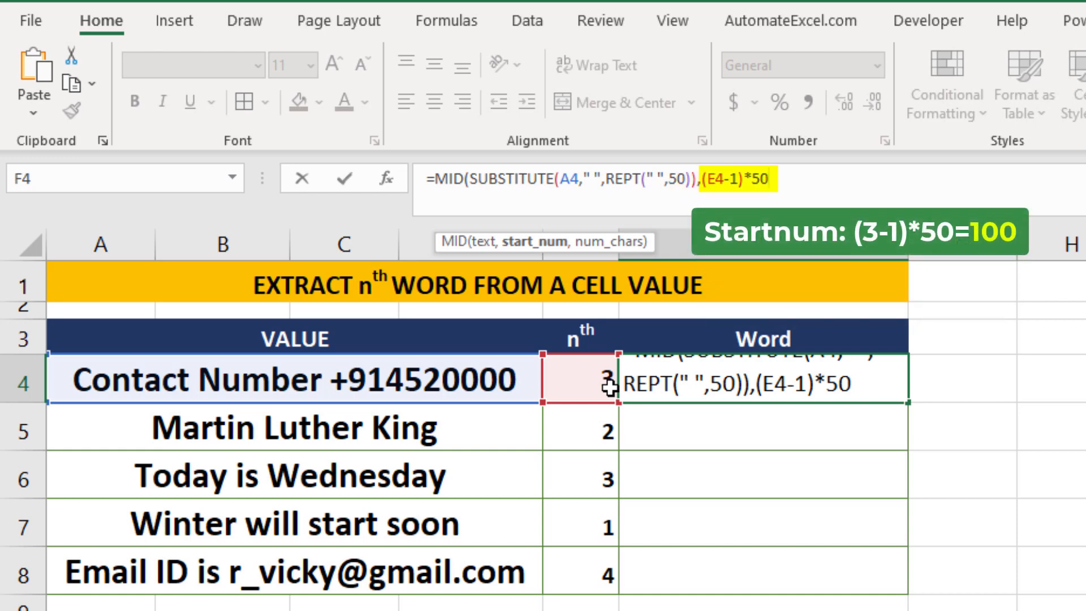
{"action": "type", "text": ","}
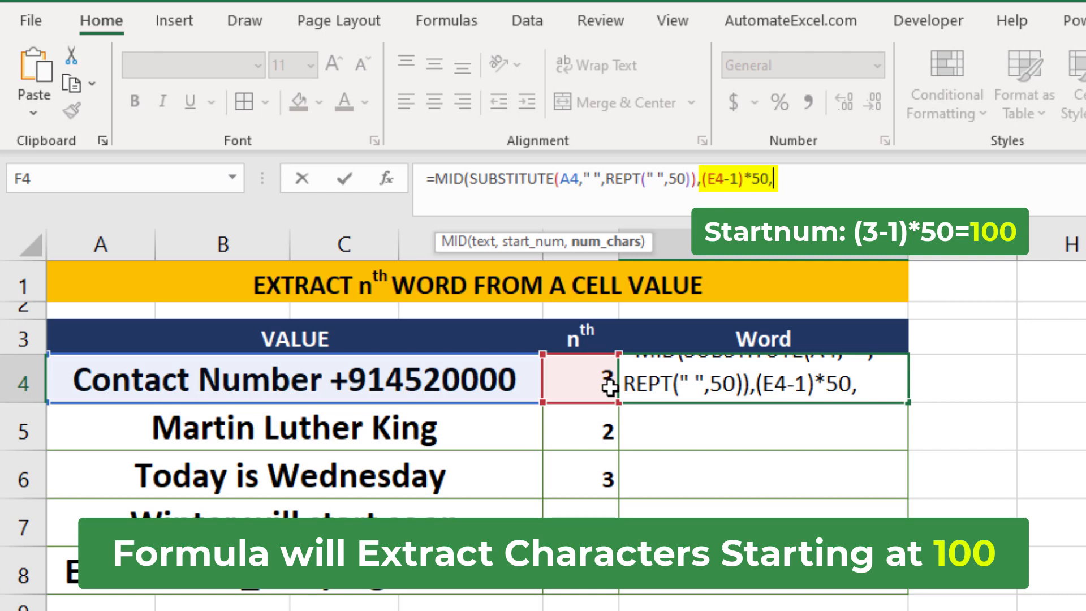
{"action": "type", "text": "50"}
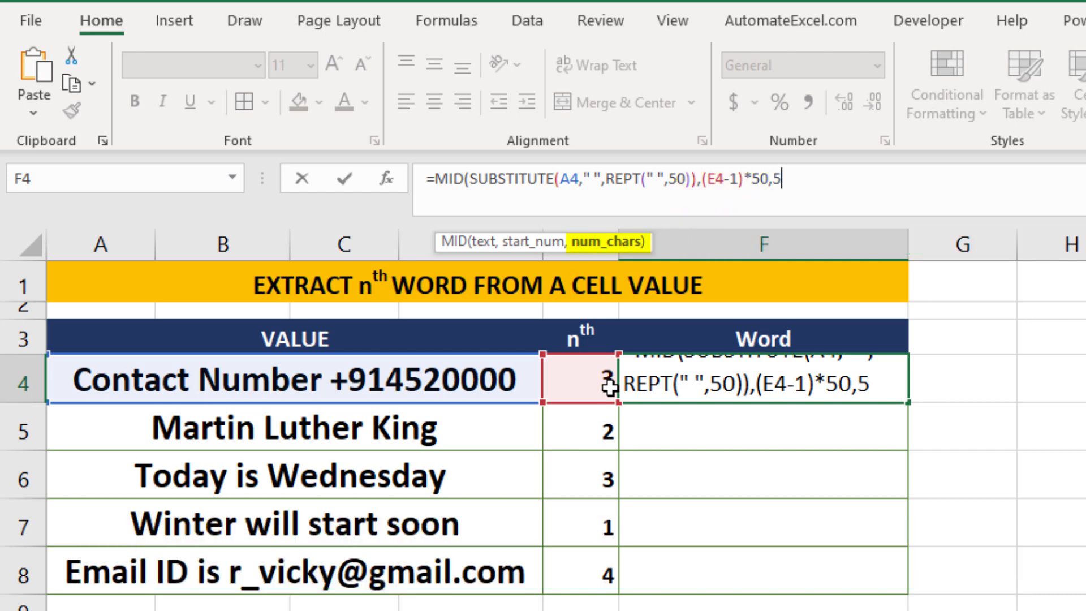
{"action": "type", "text": ")"}
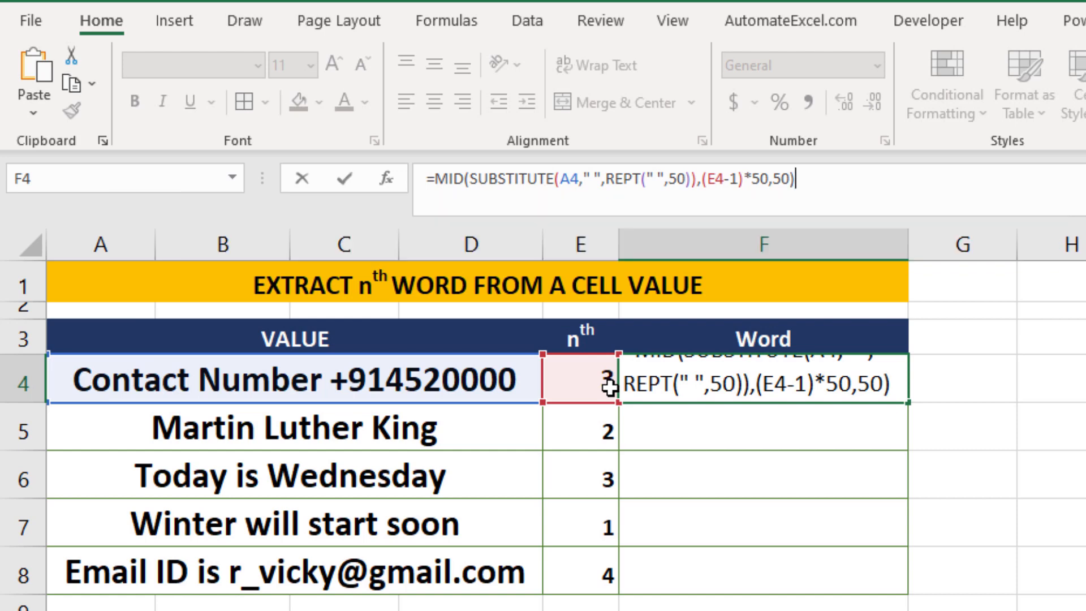
{"action": "key", "text": "Return"}
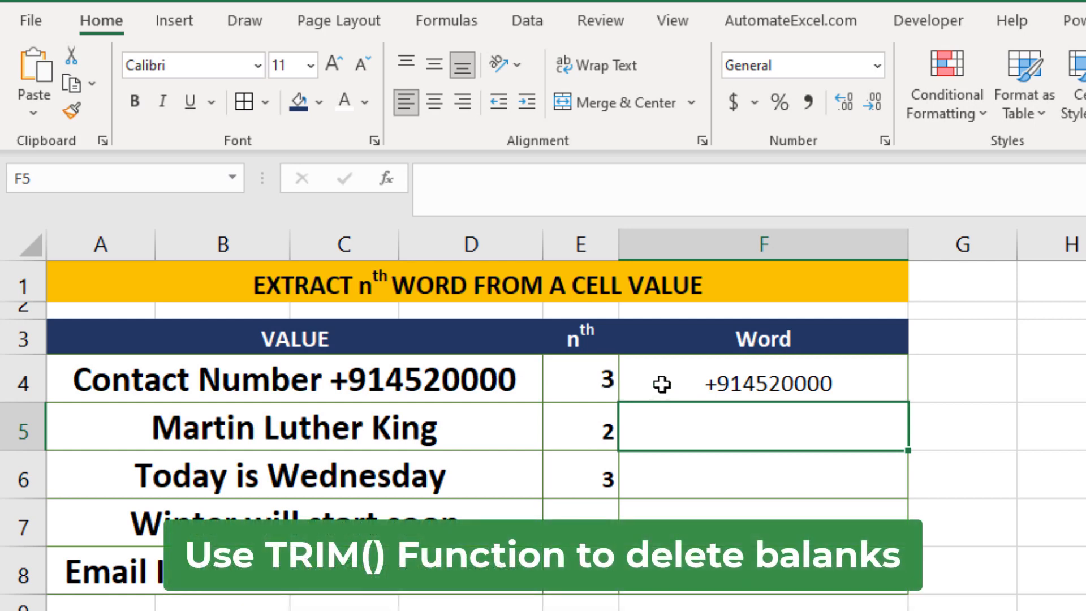
Step: Wrap the F4 formula in TRIM so that it reads =TRIM(MID(SUBSTITUTE(A4," ",REPT(" ",50)),(E4-1)*50,50))
{"action": "left_click", "coordinate": [659, 385]}
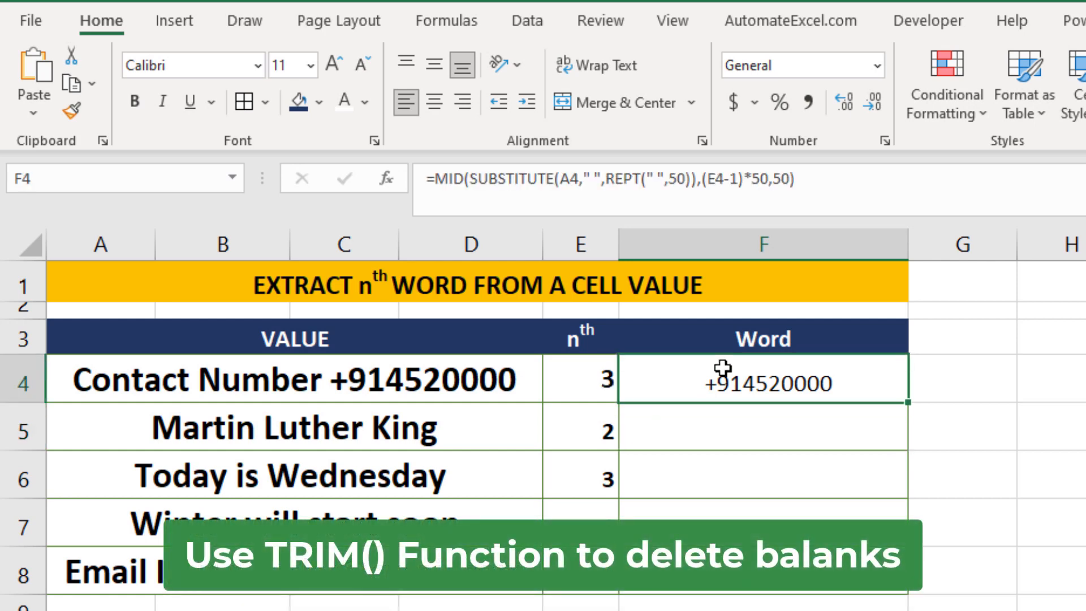
{"action": "left_click", "coordinate": [437, 179]}
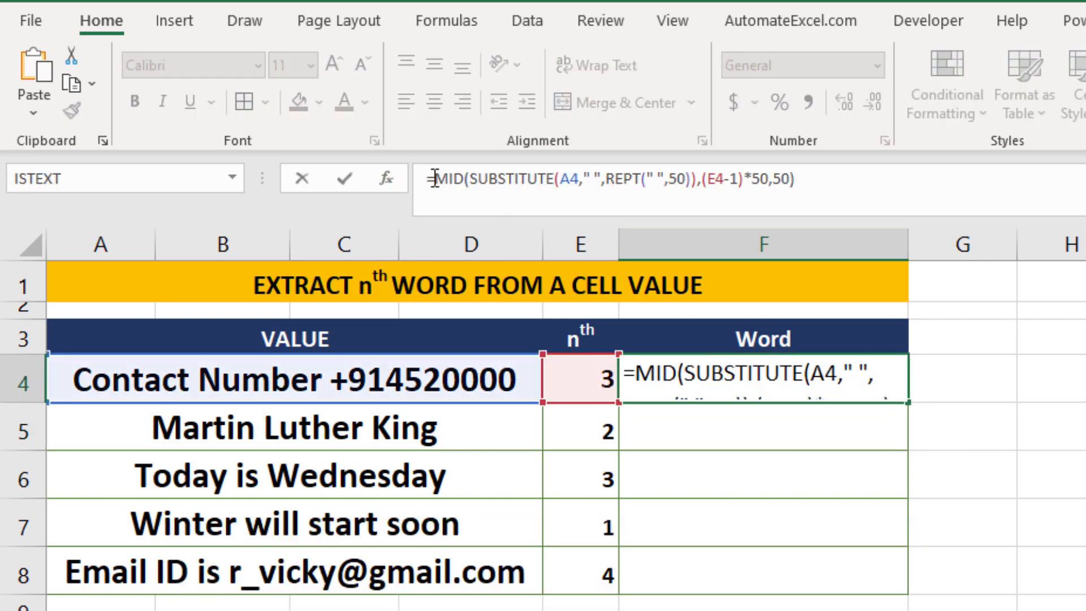
{"action": "type", "text": "TRIM("}
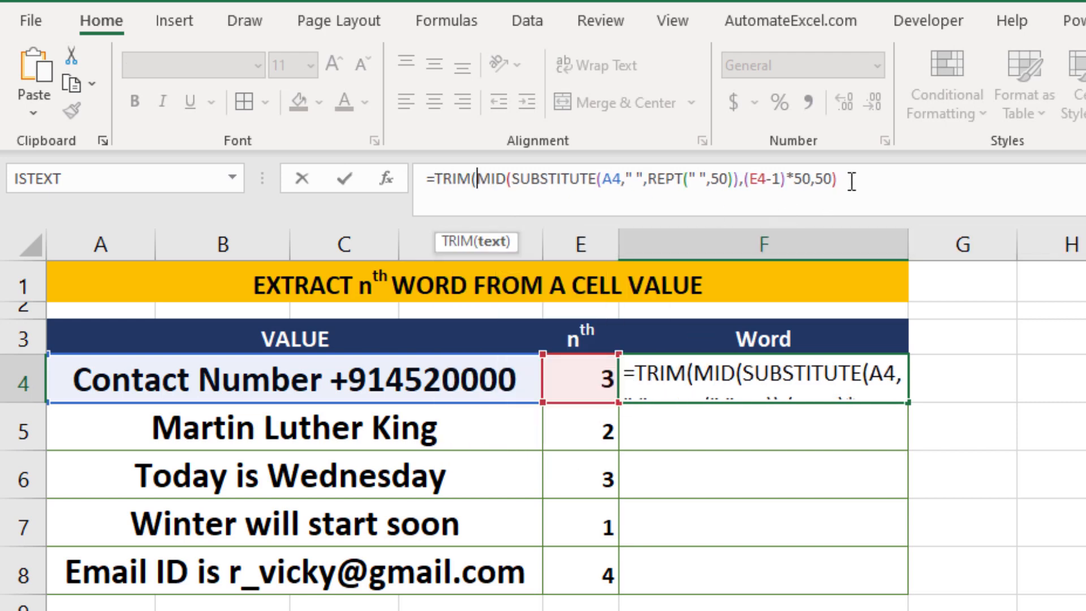
{"action": "left_click", "coordinate": [852, 181]}
{"action": "type", "text": ")"}
{"action": "key", "text": "Return"}
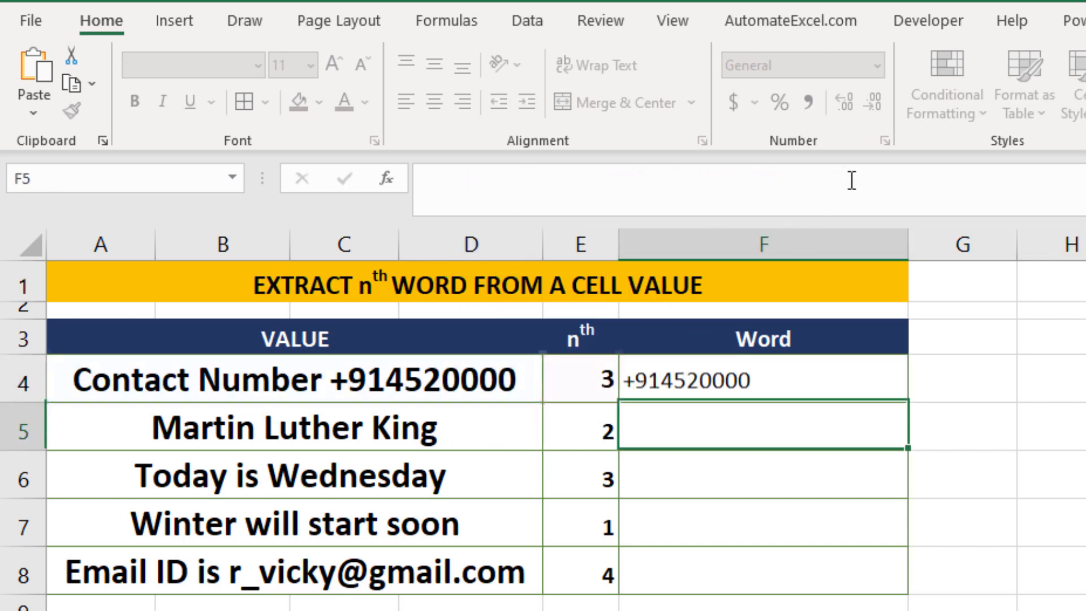
Step: Fill the TRIM formula from F4 down the Word column to F8
{"action": "left_click", "coordinate": [840, 382]}
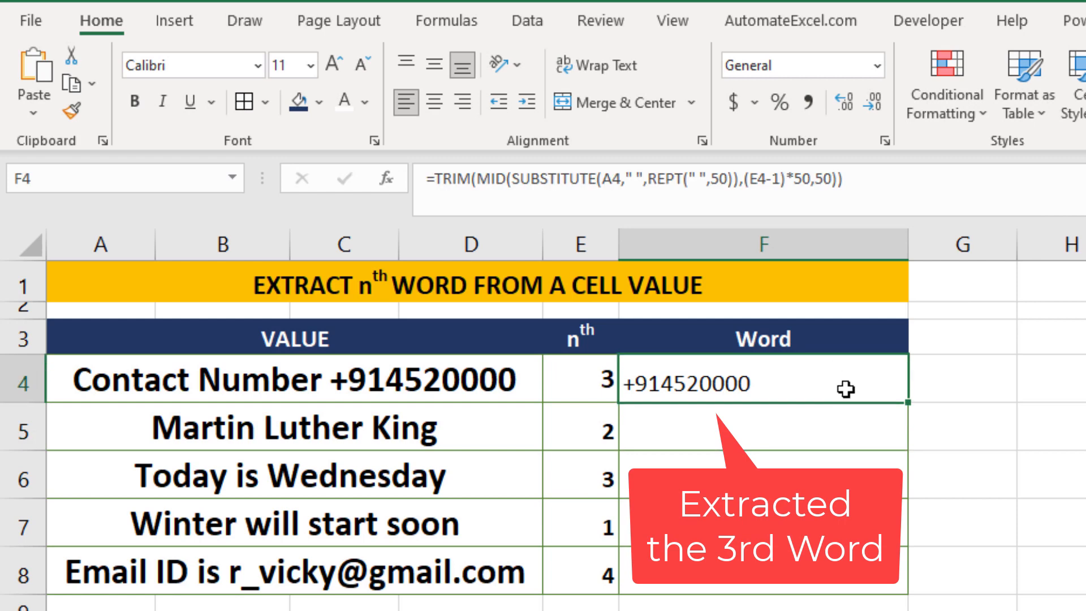
{"action": "left_click_drag", "start_coordinate": [906, 401], "coordinate": [906, 581]}
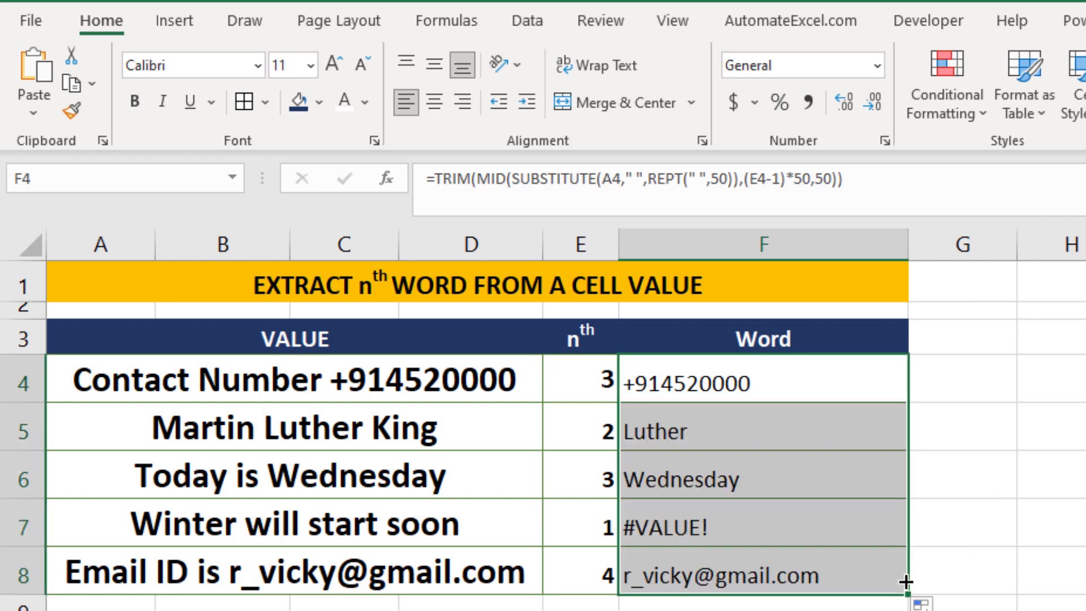
{"action": "left_click", "coordinate": [939, 519]}
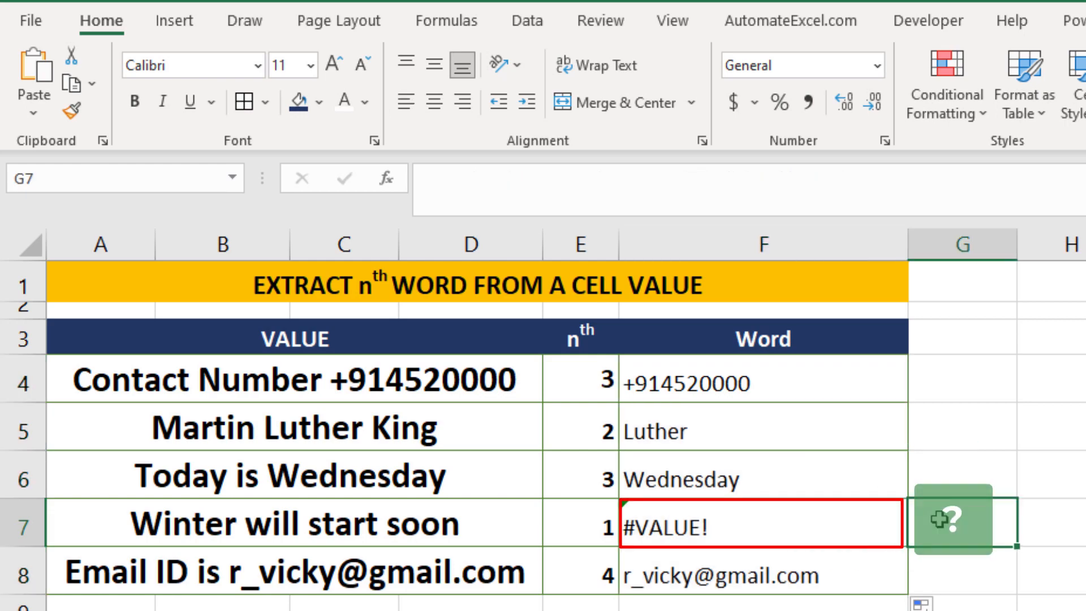
Step: Add +1 to the MID start number in the F7 formula so that it reads (E7-1)*50+1
{"action": "left_click", "coordinate": [826, 536]}
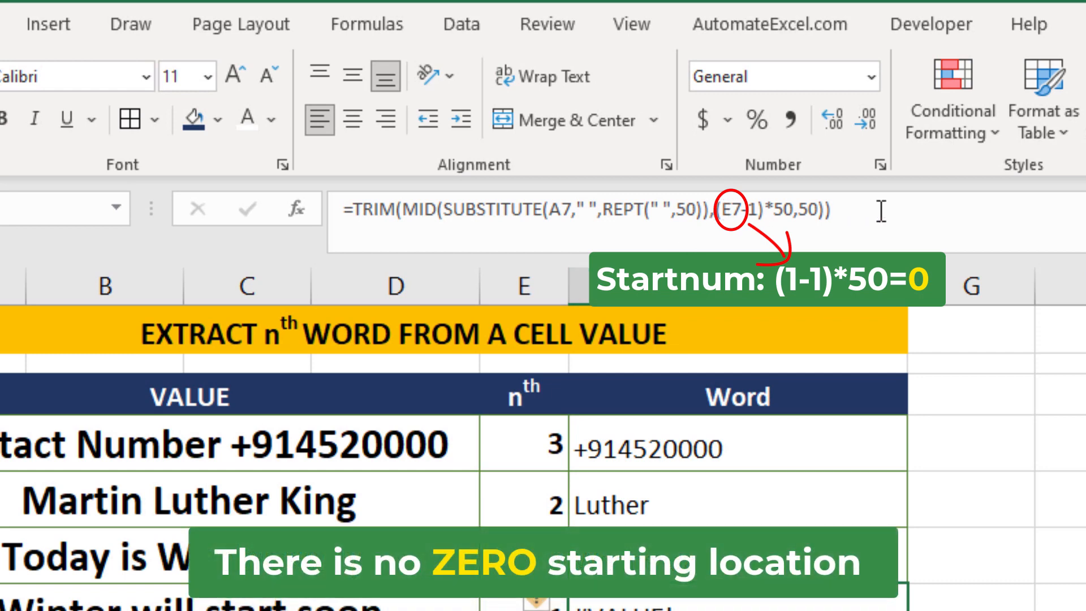
{"action": "left_click", "coordinate": [765, 209]}
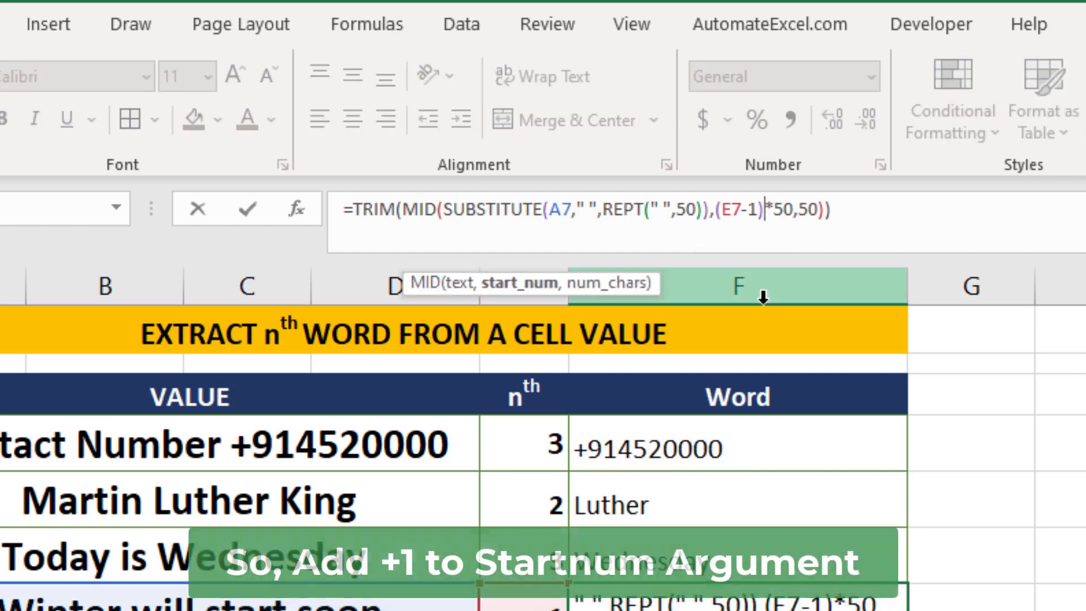
{"action": "left_click", "coordinate": [792, 209]}
{"action": "type", "text": "+1"}
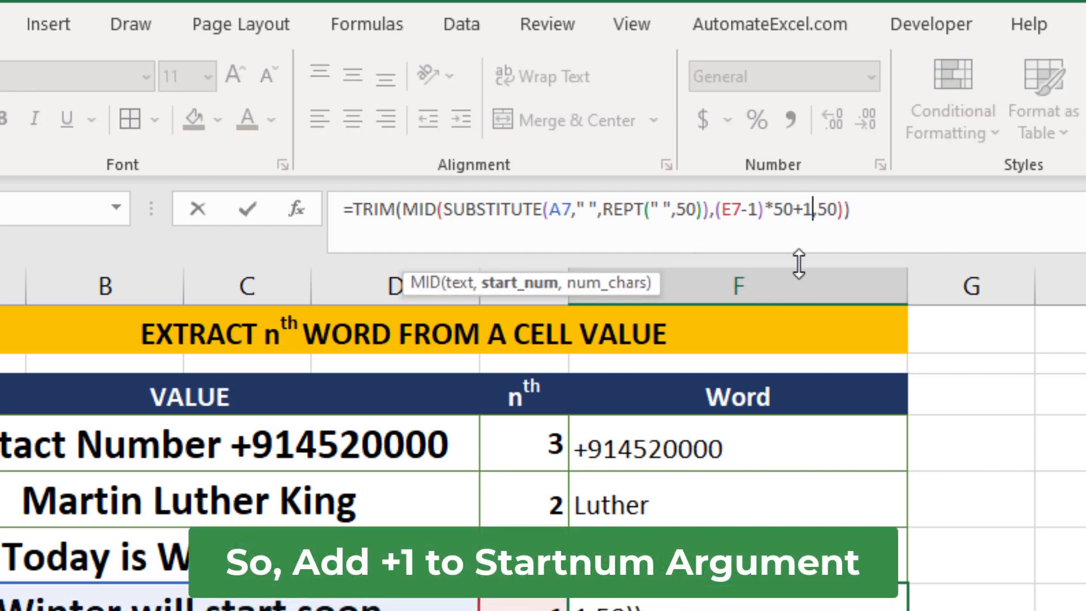
{"action": "key", "text": "Return"}
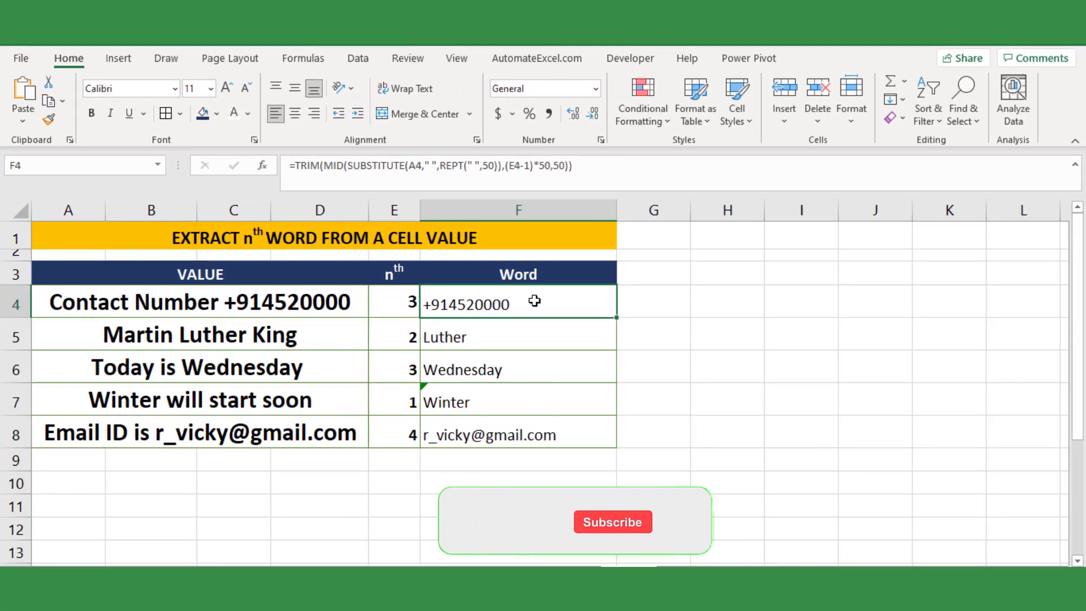
Step: Fill the corrected formula from F7 up to F4 and down to F8 in the Word column
{"action": "left_click", "coordinate": [554, 403]}
{"action": "left_click_drag", "start_coordinate": [618, 416], "coordinate": [617, 295]}
{"action": "left_click", "coordinate": [609, 403]}
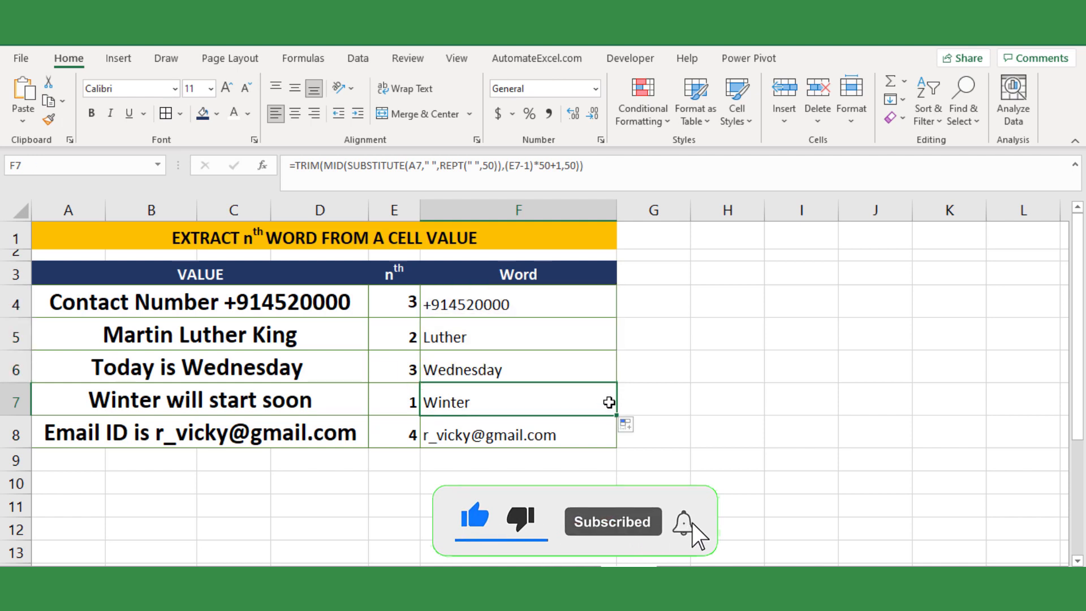
{"action": "left_click_drag", "start_coordinate": [617, 446], "coordinate": [617, 446]}
{"action": "left_click", "coordinate": [758, 400]}
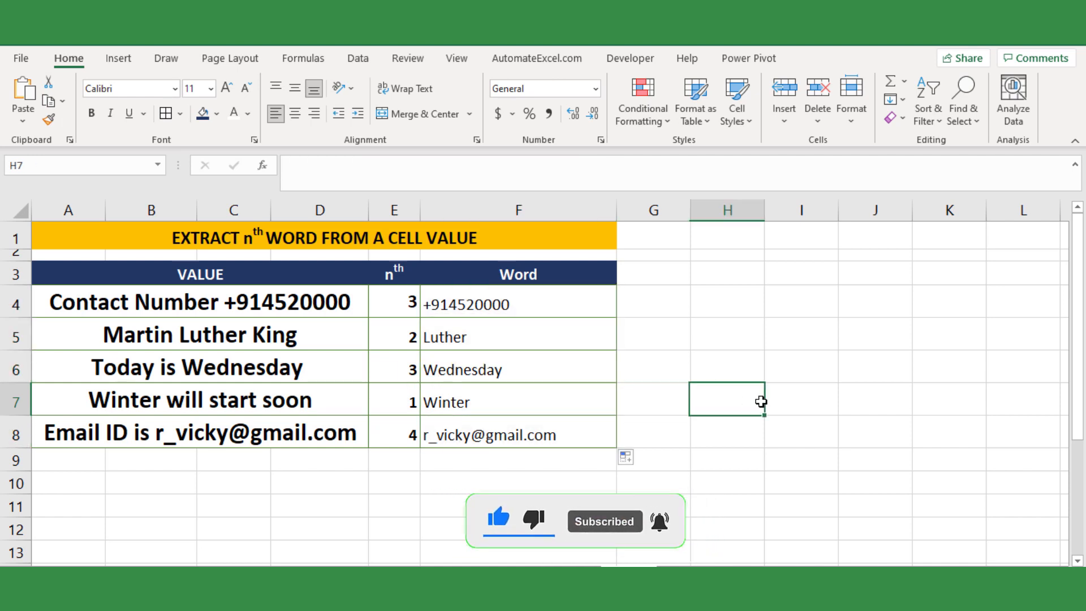
Step: Change the nth values to 3 in E5 and 1 in E6 to test the corrected formula
{"action": "left_click", "coordinate": [382, 337]}
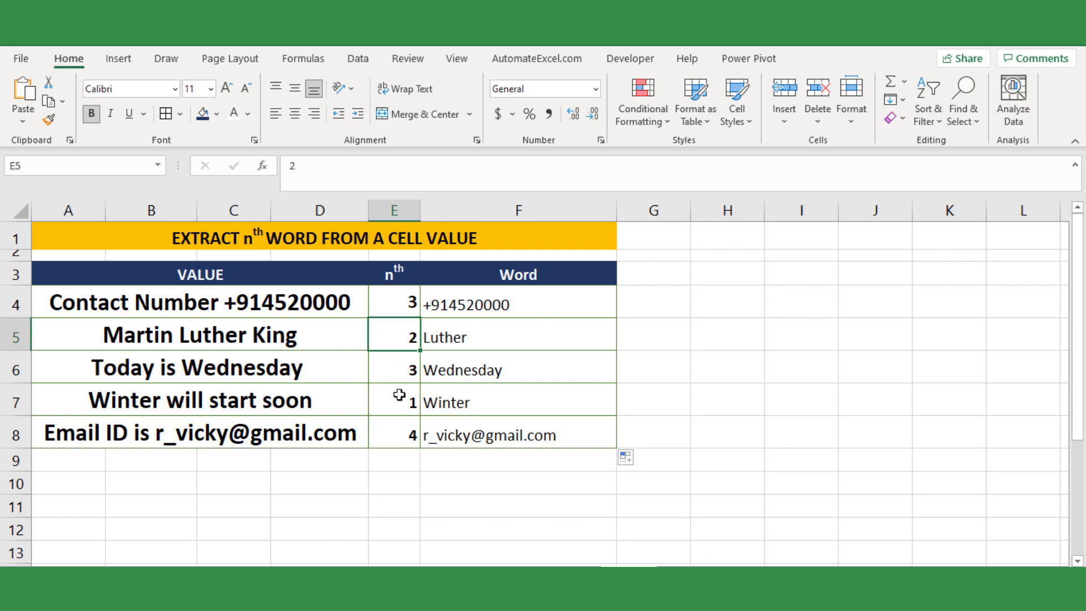
{"action": "type", "text": "3"}
{"action": "key", "text": "Return"}
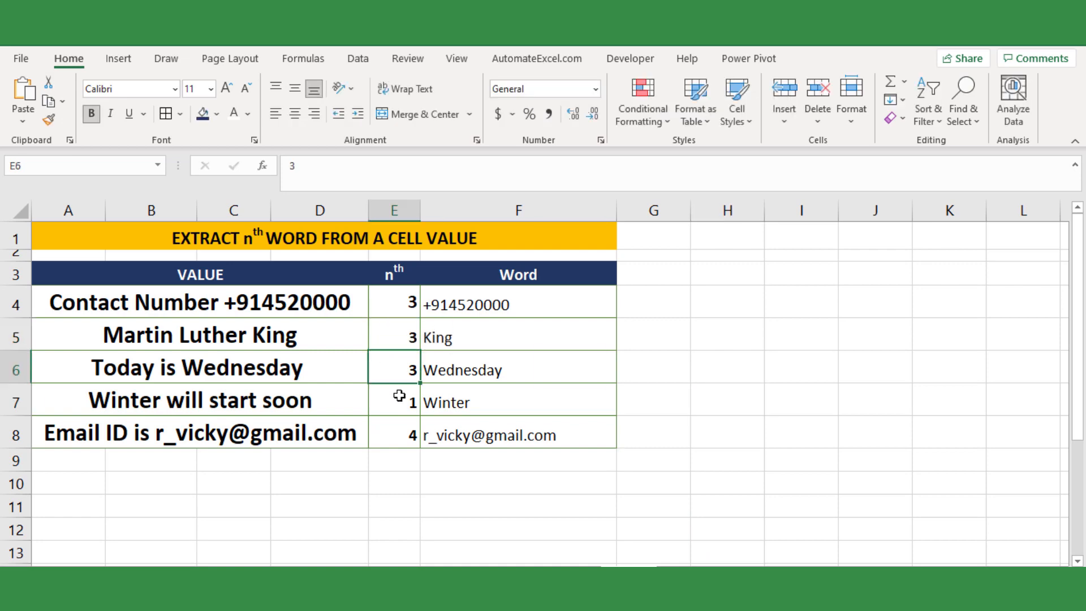
{"action": "type", "text": "1"}
{"action": "key", "text": "Return"}
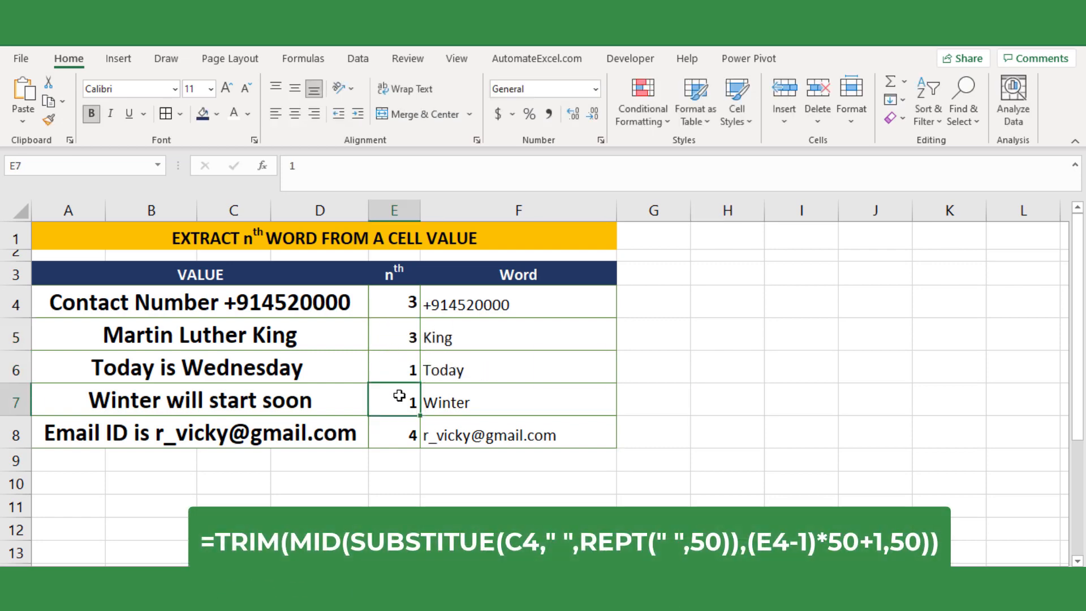
{"action": "key", "text": "Return"}
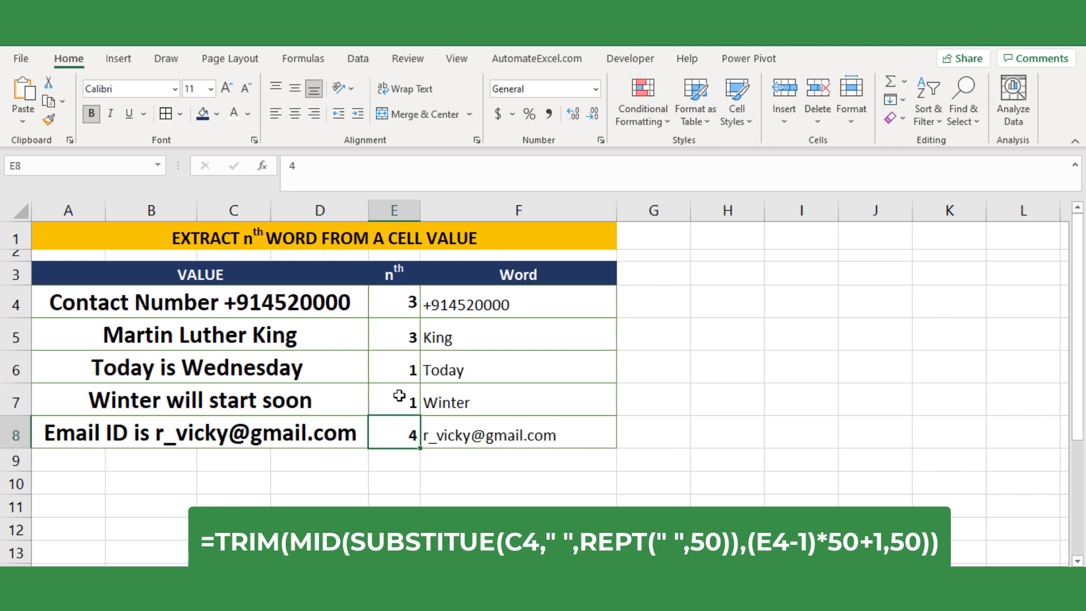
Step: Test the formula in row 4 by setting the nth value in E4 to 2, and restore it to 3
{"action": "left_click", "coordinate": [394, 302]}
{"action": "type", "text": "2"}
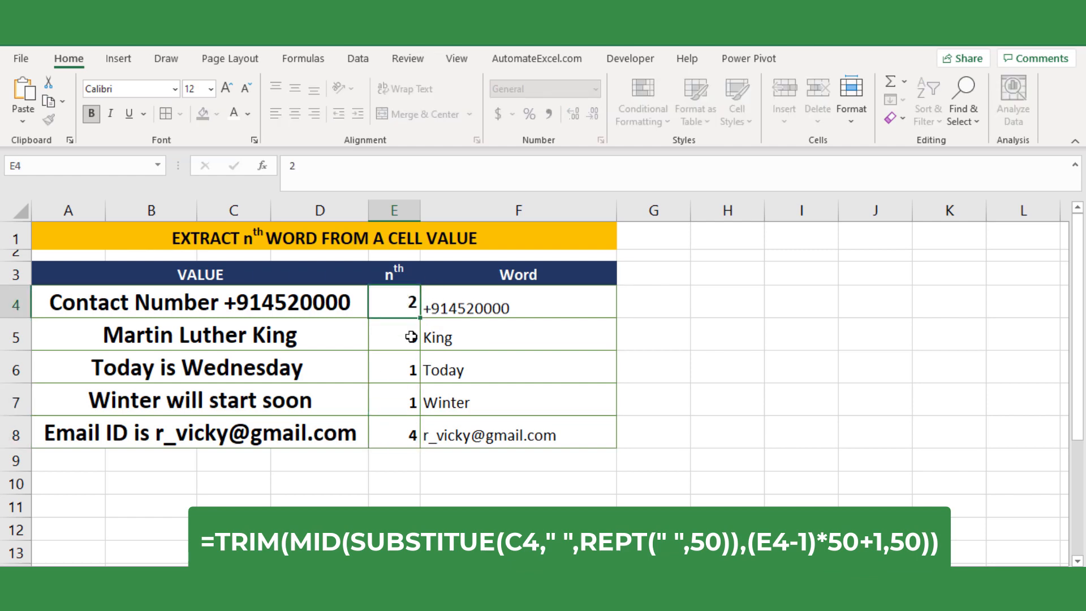
{"action": "key", "text": "Return"}
{"action": "left_click", "coordinate": [409, 301]}
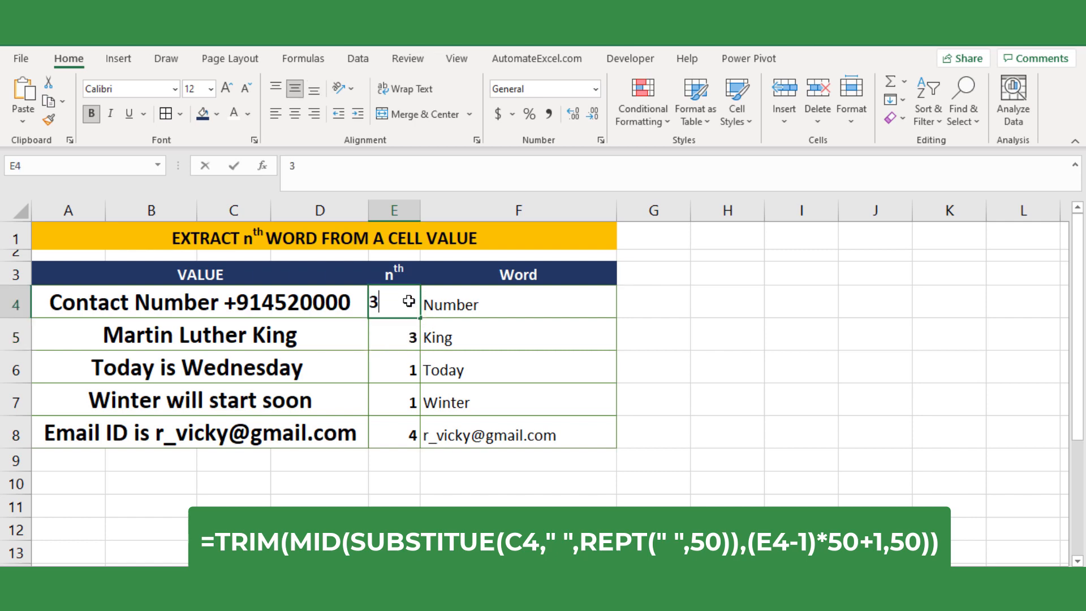
{"action": "key", "text": "Return"}
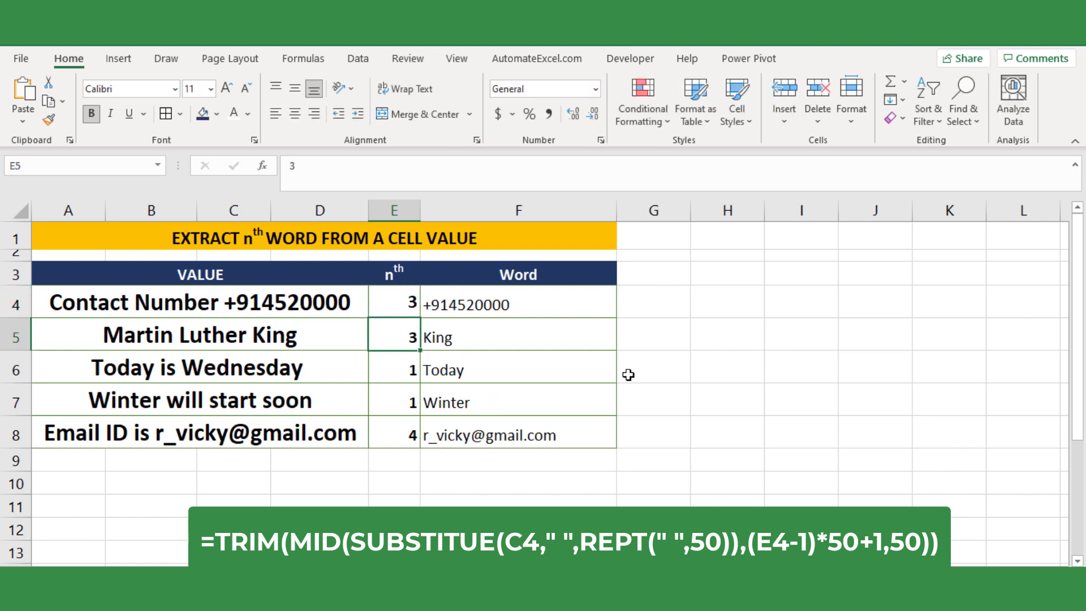